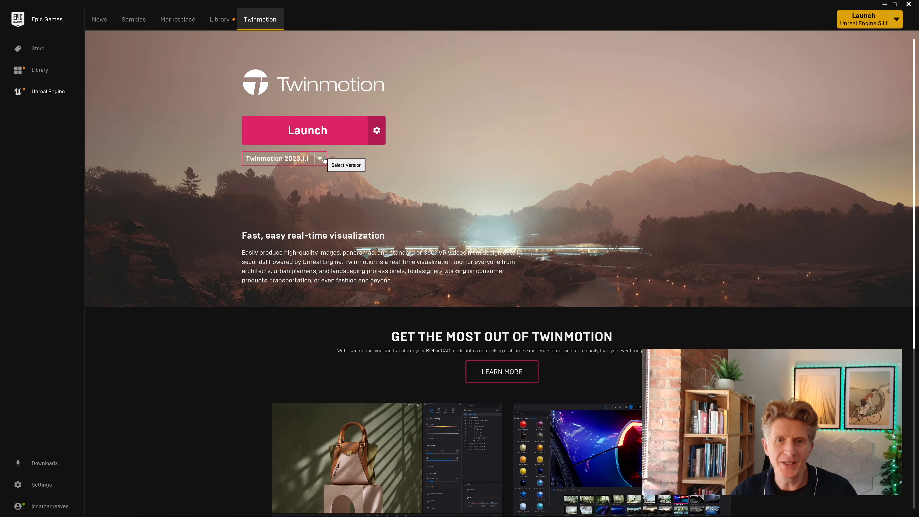
Launch Twinmotion 2023.1.1 and open the Worktable product template in a maximized window
click(320, 158)
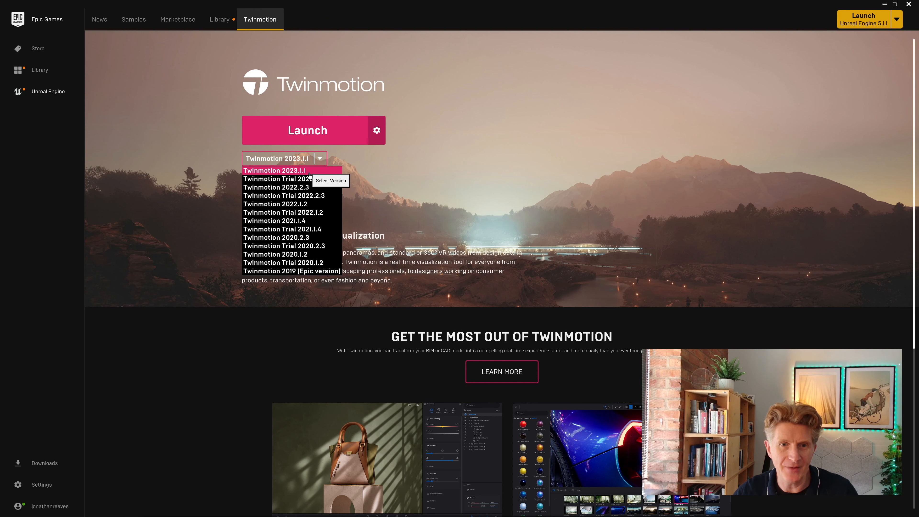
click(380, 166)
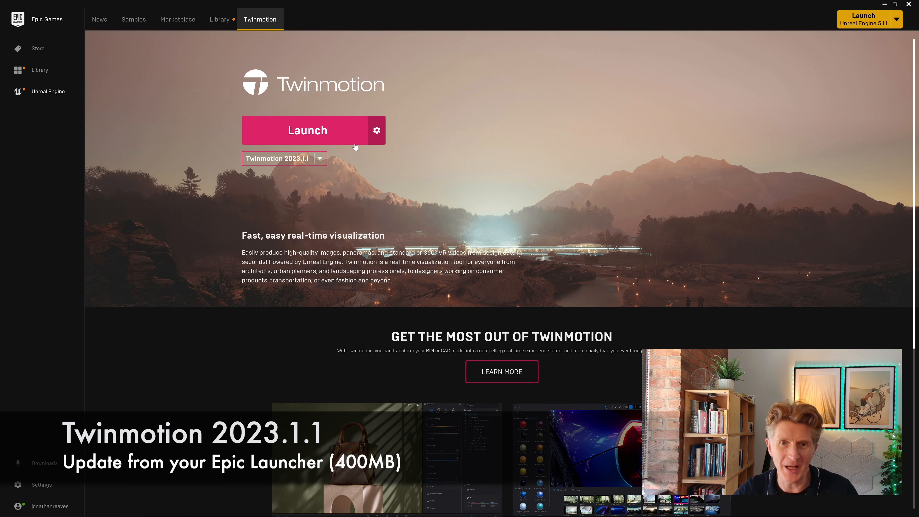
click(324, 134)
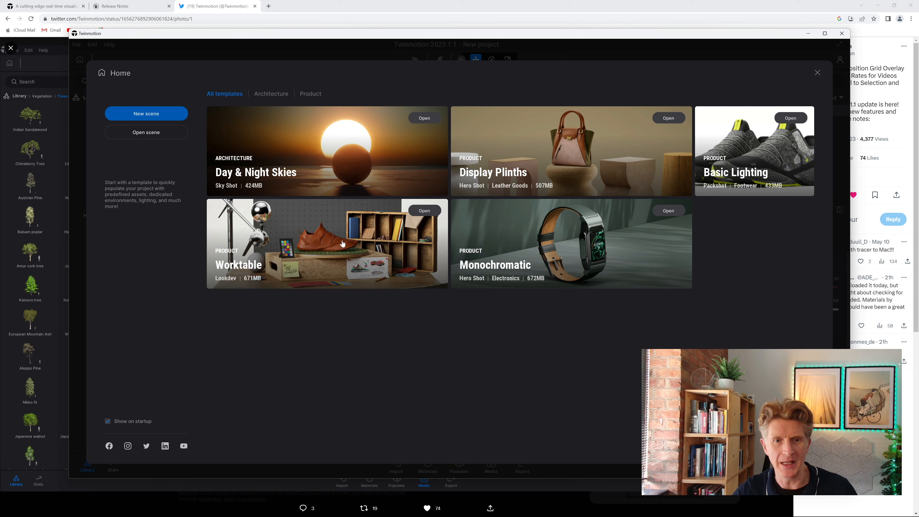
click(423, 211)
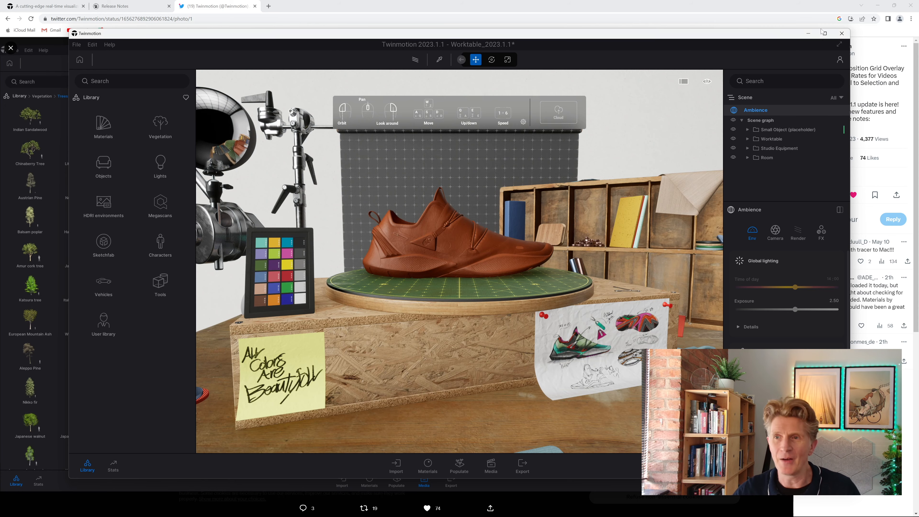
click(825, 33)
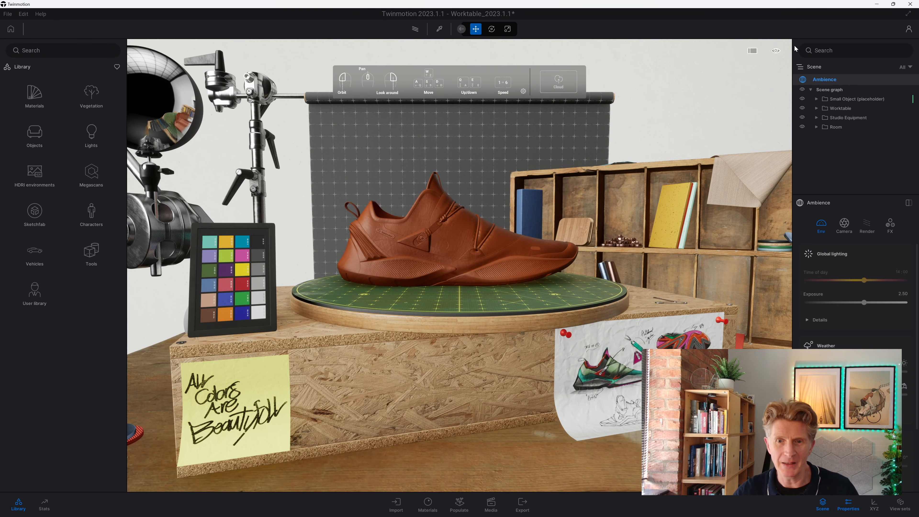
Examine the shoe, turntable and surrounding studio props up close and from farther away
key(w)
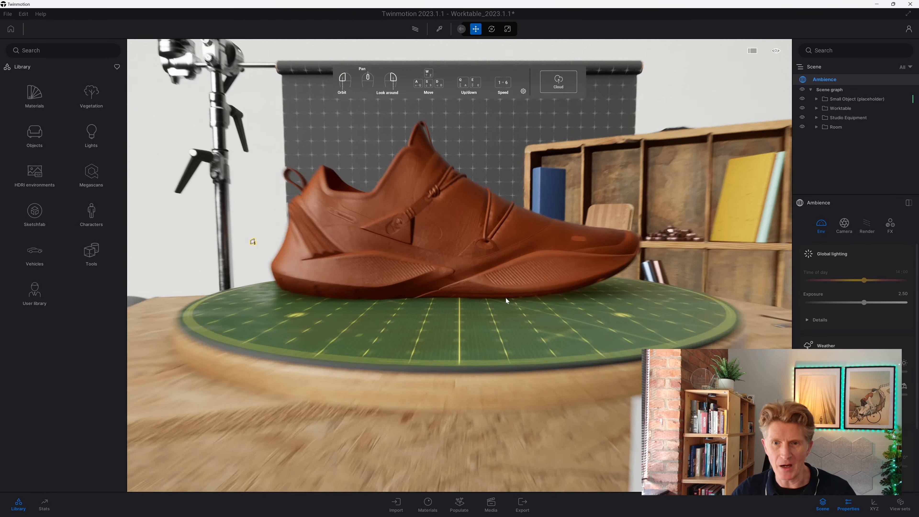
key(d)
key(s)
drag(439, 256, 479, 230)
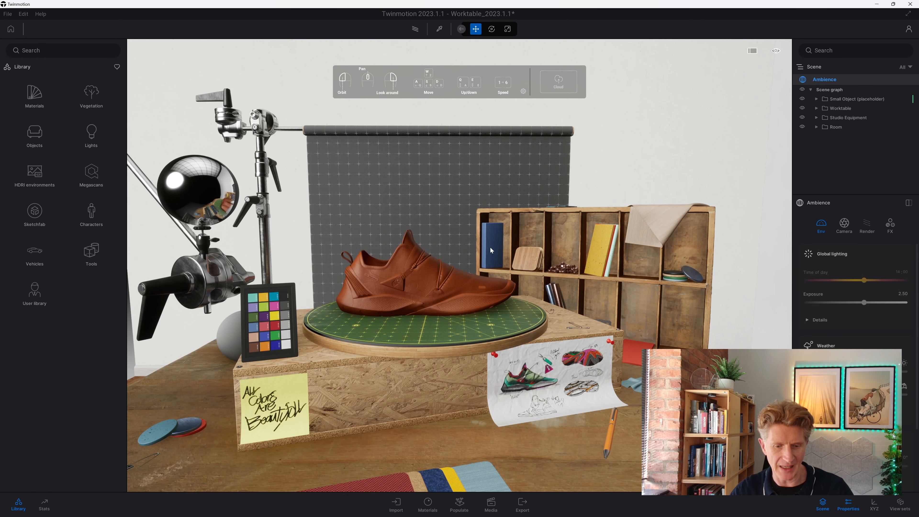
scroll(489, 247, up, 5)
scroll(520, 224, down, 10)
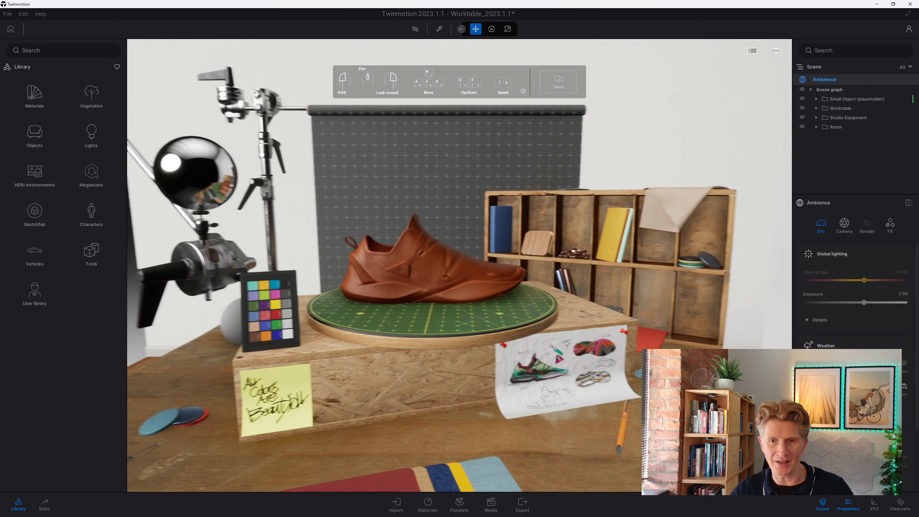
scroll(495, 251, up, 4)
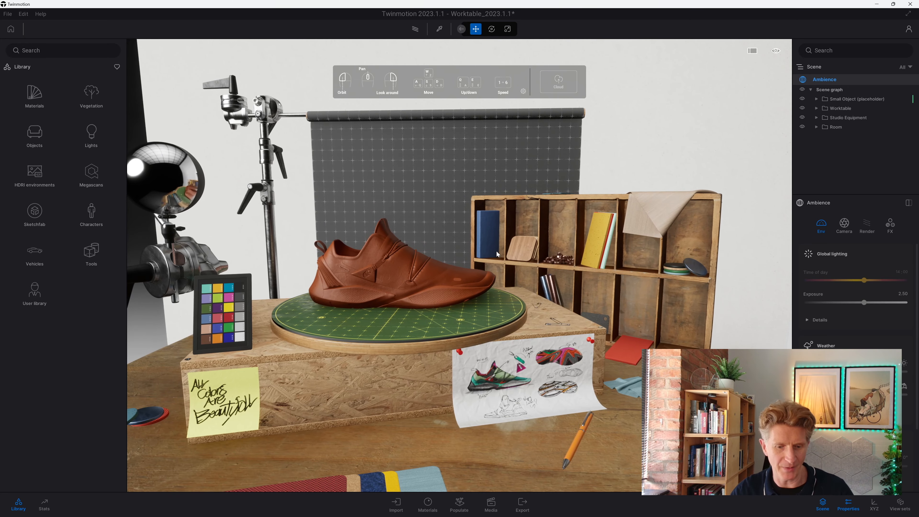
drag(503, 255, 452, 194)
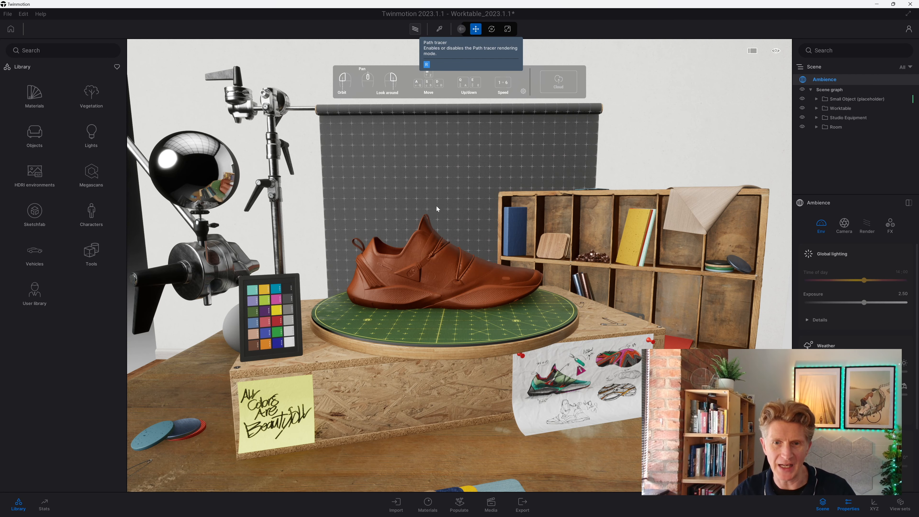
Enable the Path tracer rendering mode for the worktable scene
key(r)
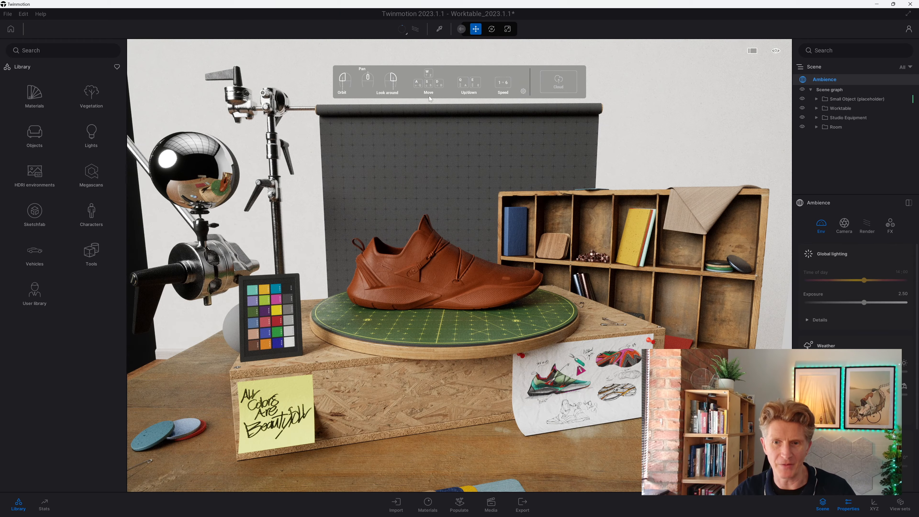
click(402, 31)
click(398, 47)
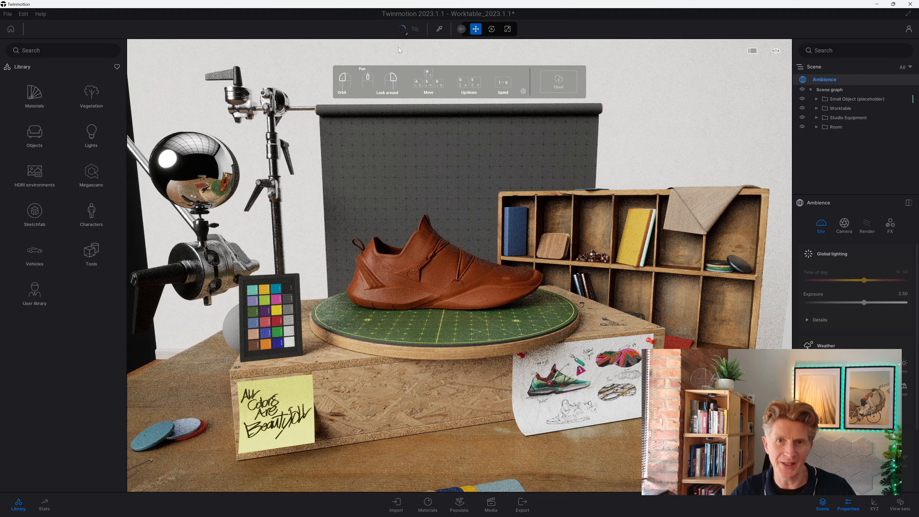
Create a new media image from a path-traced view showing the shoe, turntable and studio equipment
key(d)
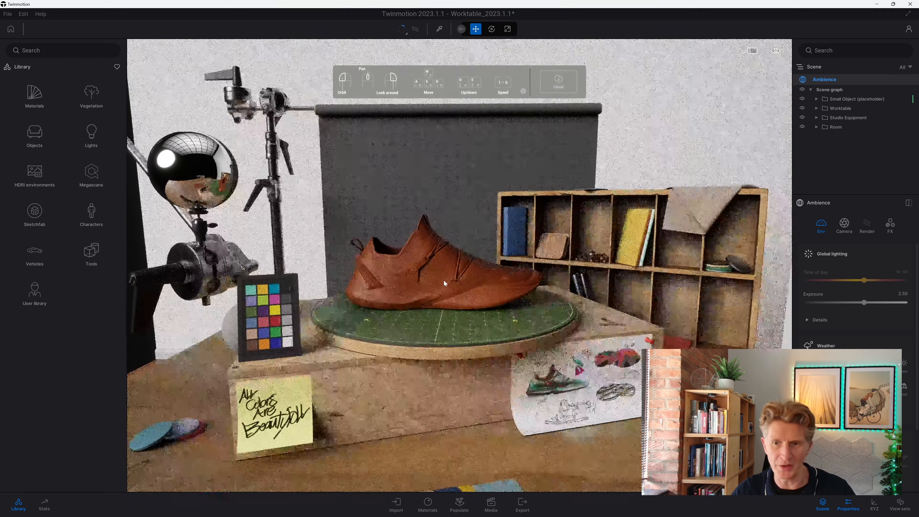
key(w)
right_drag(477, 291, 579, 283)
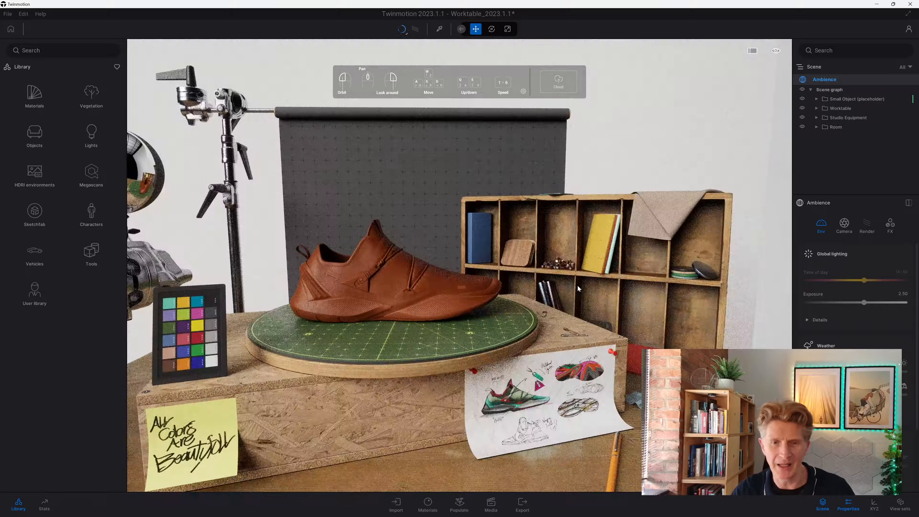
key(w)
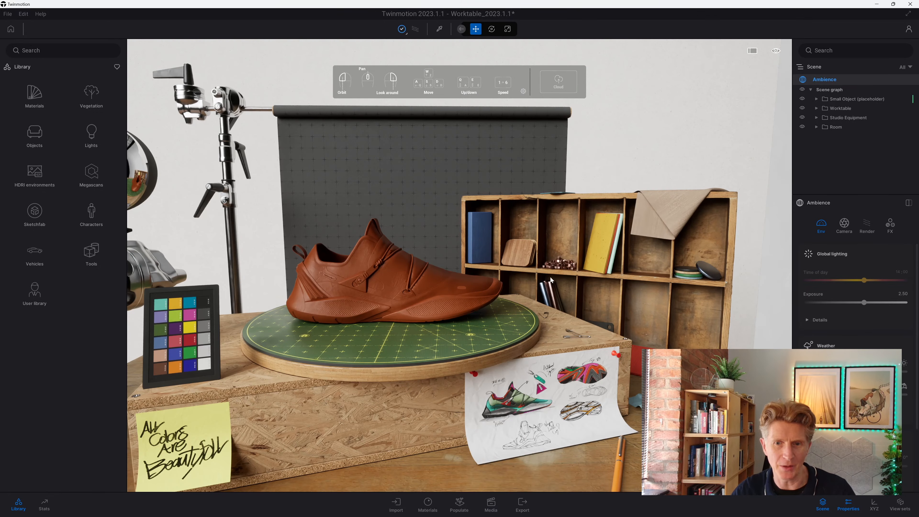
key(a)
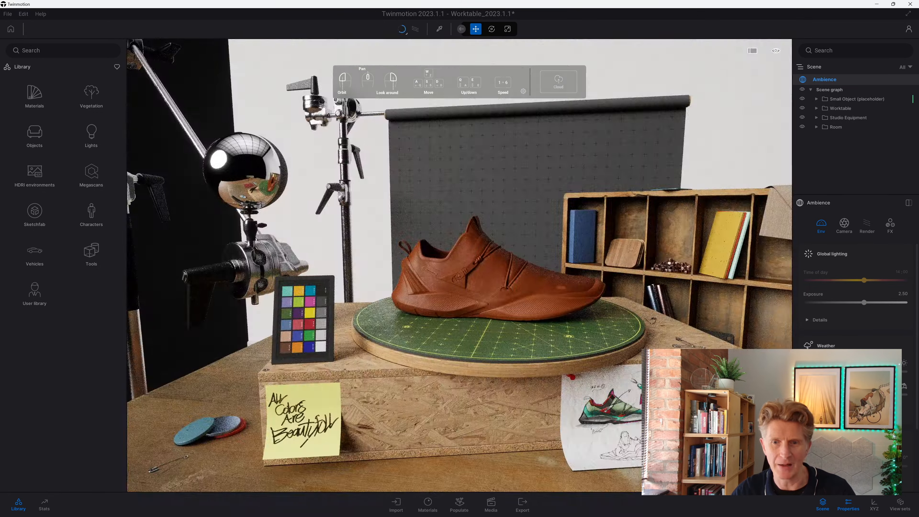
key(d)
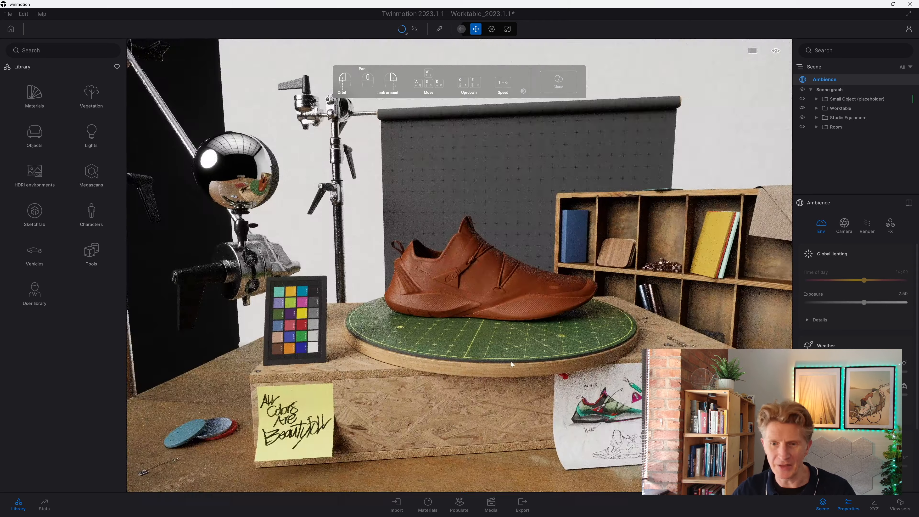
click(490, 506)
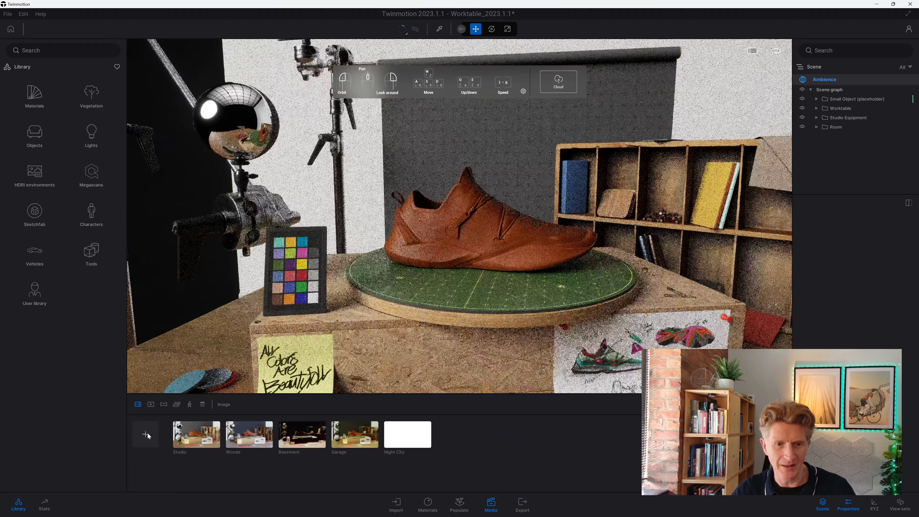
click(146, 434)
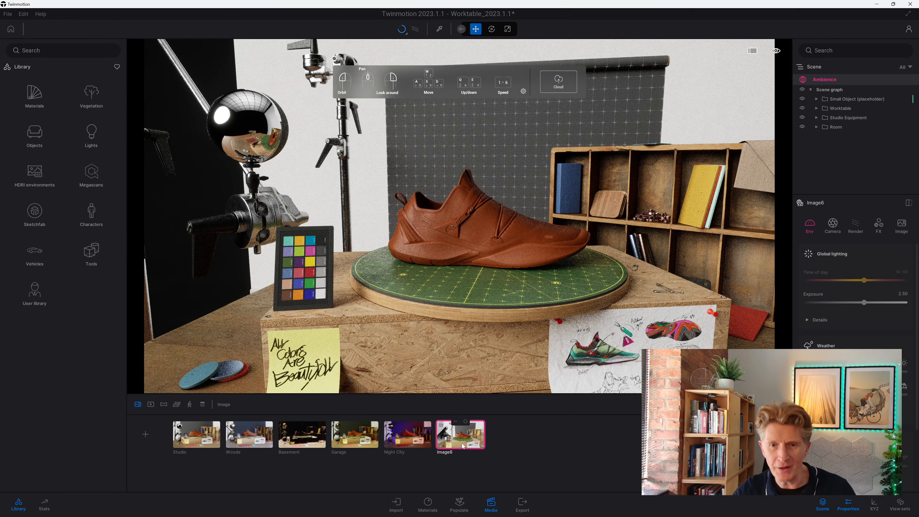
Set the new image's camera focal length to 28 mm and expand its depth of field settings
click(832, 226)
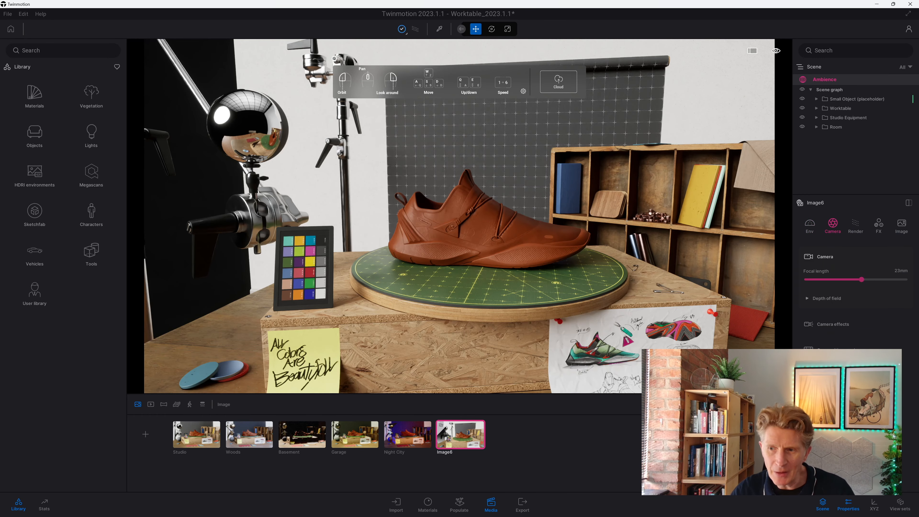
drag(862, 281, 846, 279)
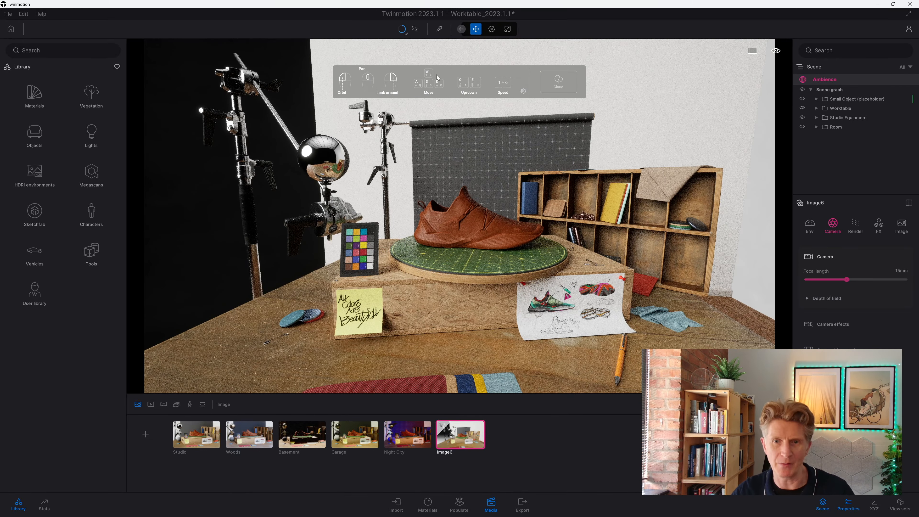
drag(847, 280, 867, 280)
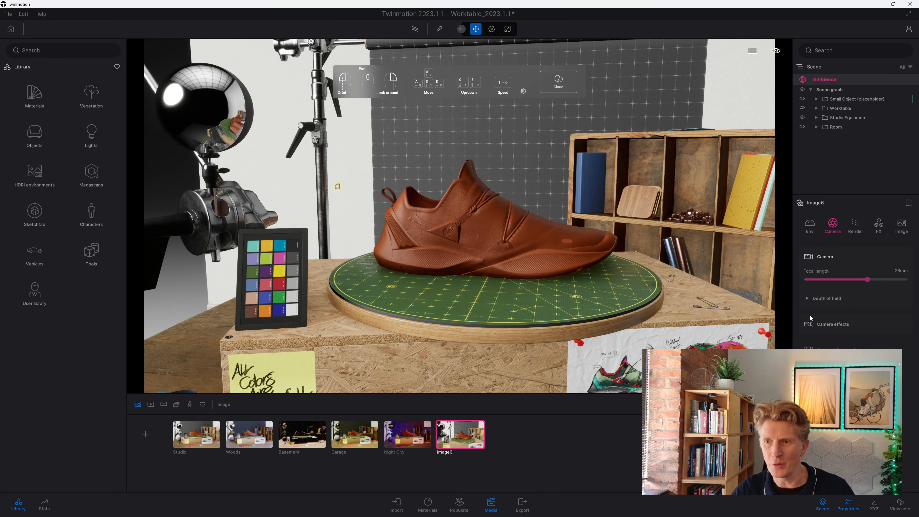
click(806, 299)
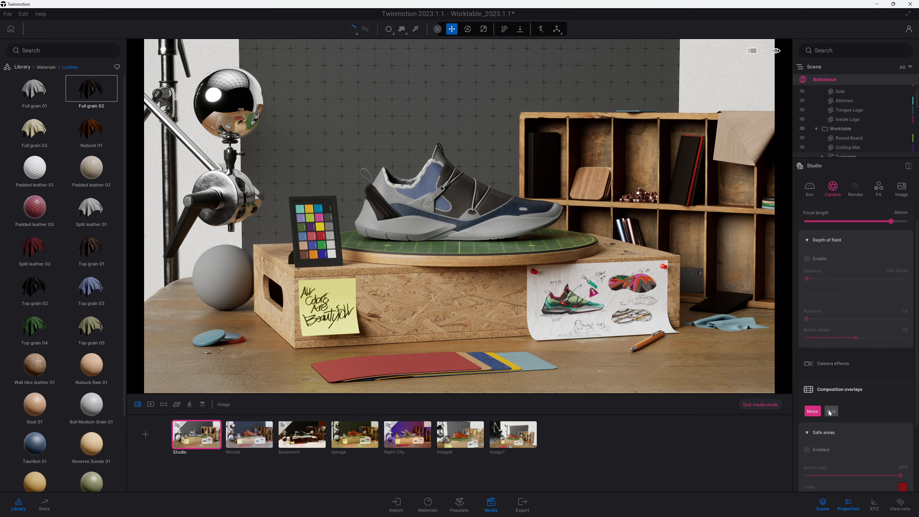
Turn on the Grid composition overlay for the Studio image, with 3 columns
click(831, 411)
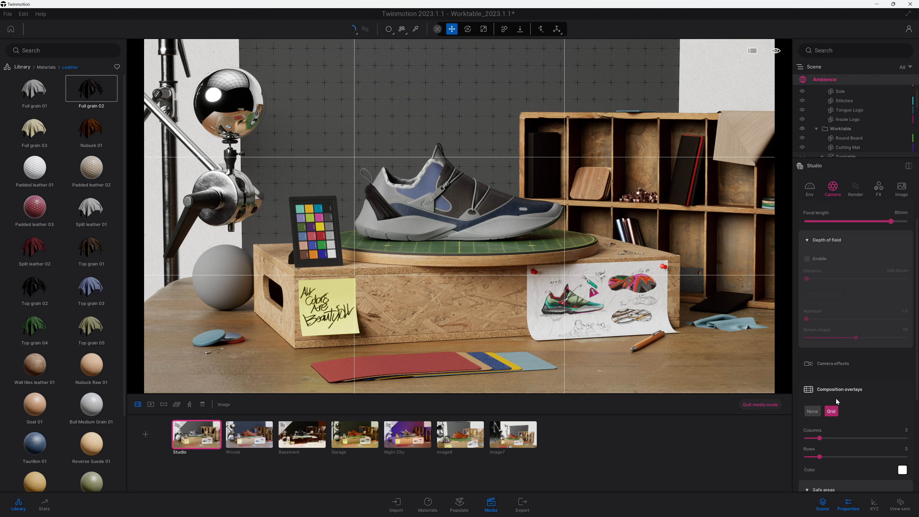
scroll(839, 430, down, 1)
scroll(839, 399, down, 2)
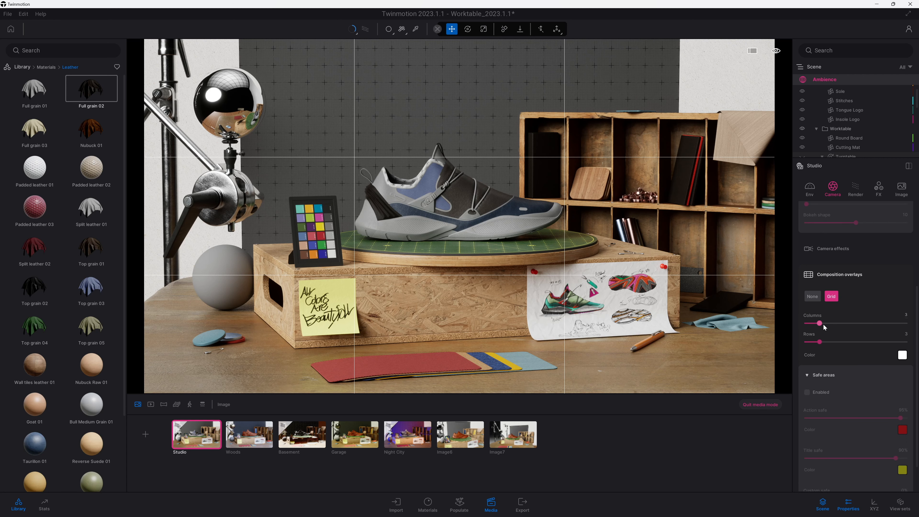
drag(820, 324, 819, 322)
scroll(479, 284, up, 3)
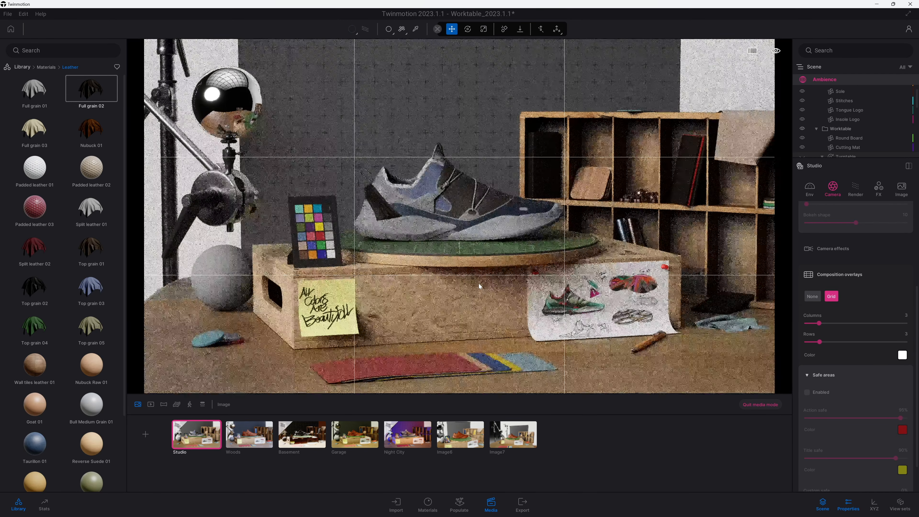
Turn off the Path tracer and set the composition grid to 2 rows
middle_drag(480, 271, 482, 276)
key(r)
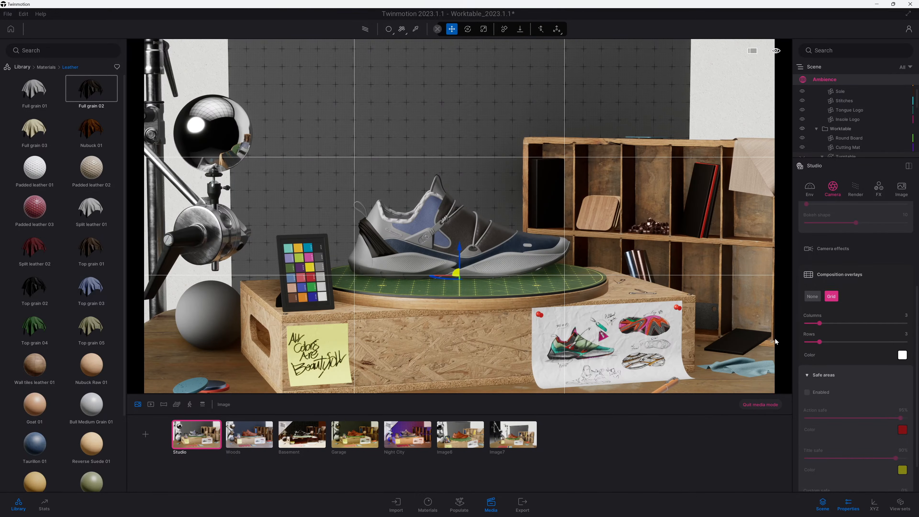
mouse_move(819, 341)
mouse_down()
mouse_move(913, 341)
mouse_move(813, 346)
mouse_up()
right_drag(543, 232, 527, 256)
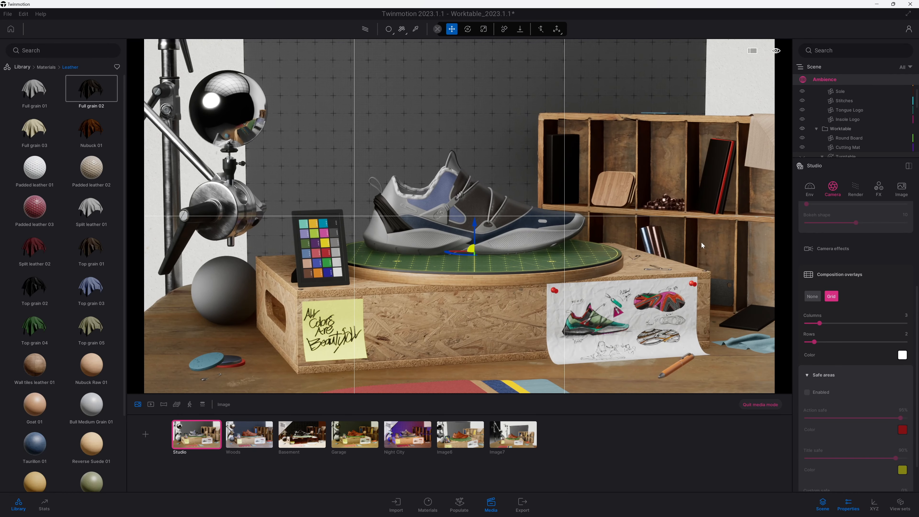
Set the composition grid to 3 rows and reframe the shoe against its lines
drag(815, 342, 817, 342)
right_drag(698, 277, 609, 314)
mouse_move(554, 309)
right_down()
mouse_move(542, 307)
mouse_move(586, 321)
mouse_move(662, 315)
mouse_move(608, 324)
mouse_move(565, 299)
right_up()
mouse_move(535, 263)
right_down()
mouse_move(533, 271)
mouse_move(534, 263)
right_up()
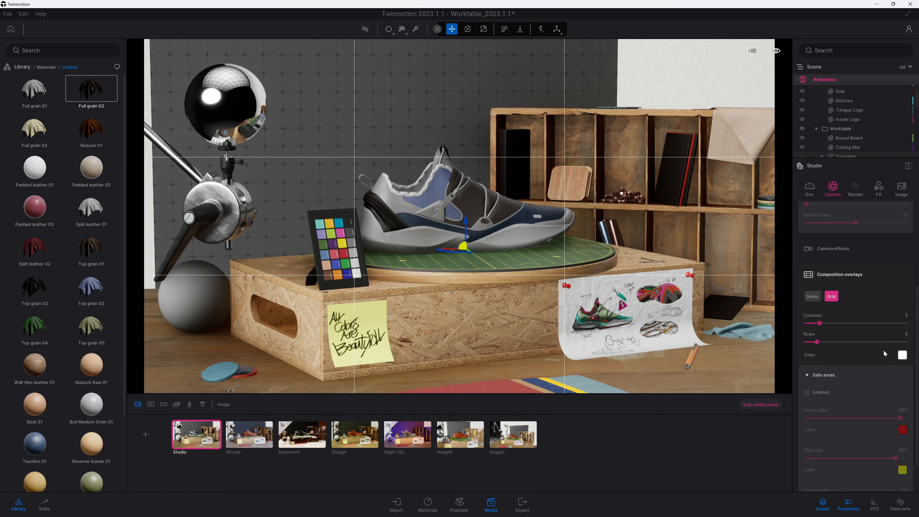
Change the composition grid's colour to purple
click(903, 355)
click(421, 231)
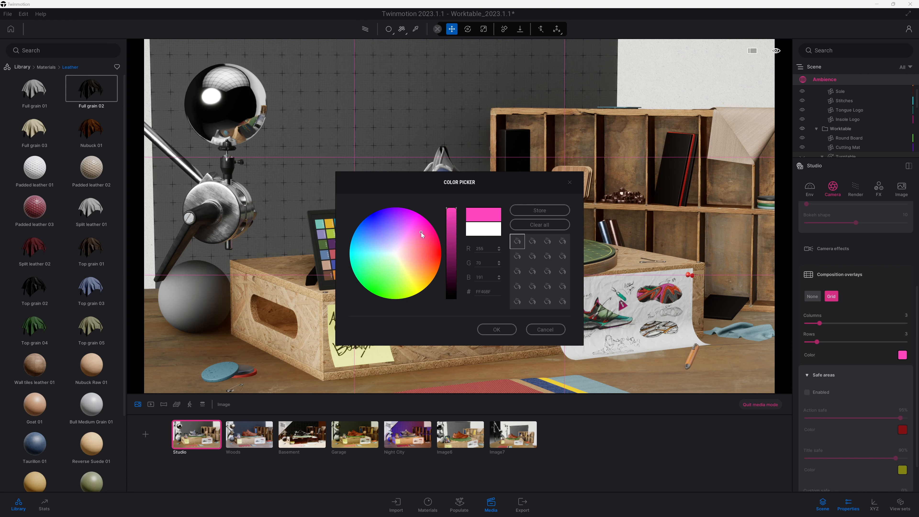
click(451, 226)
click(383, 218)
click(389, 222)
click(507, 327)
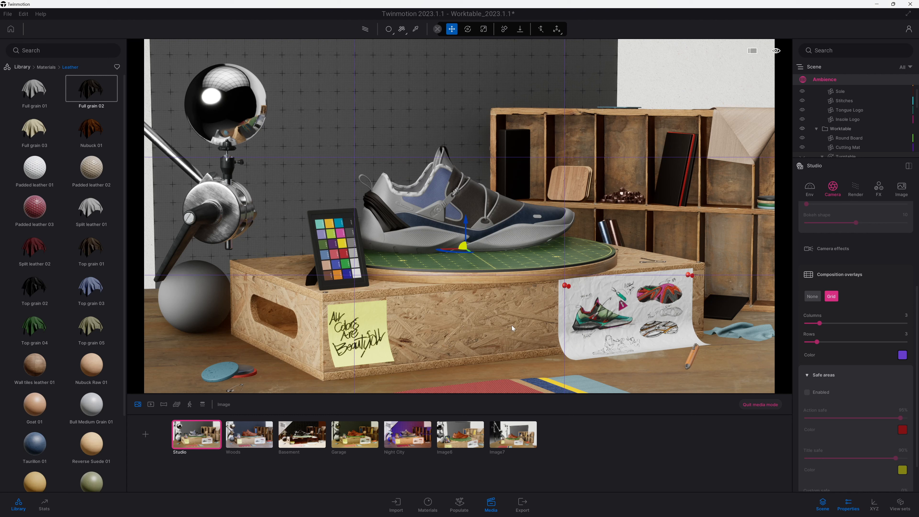
Set the composition overlay to None and enable safe areas with Custom safe at 59%
right_drag(520, 270, 453, 233)
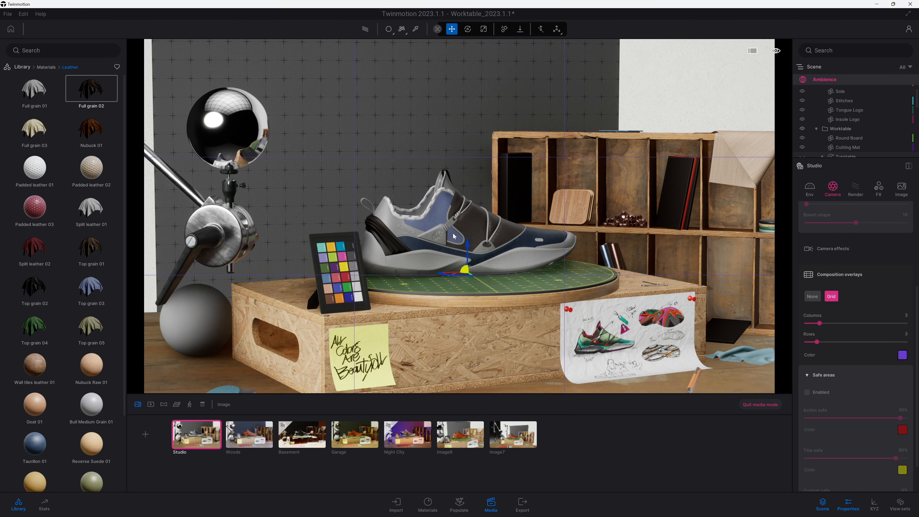
click(807, 392)
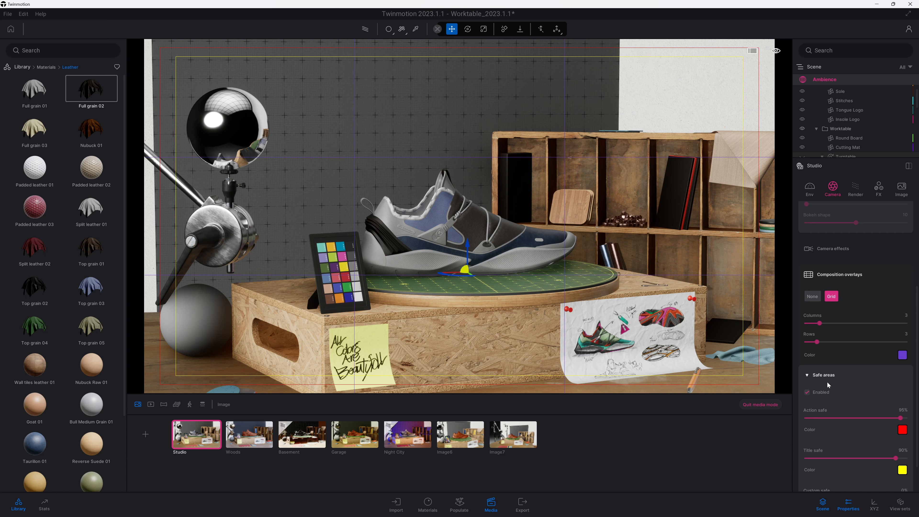
click(811, 299)
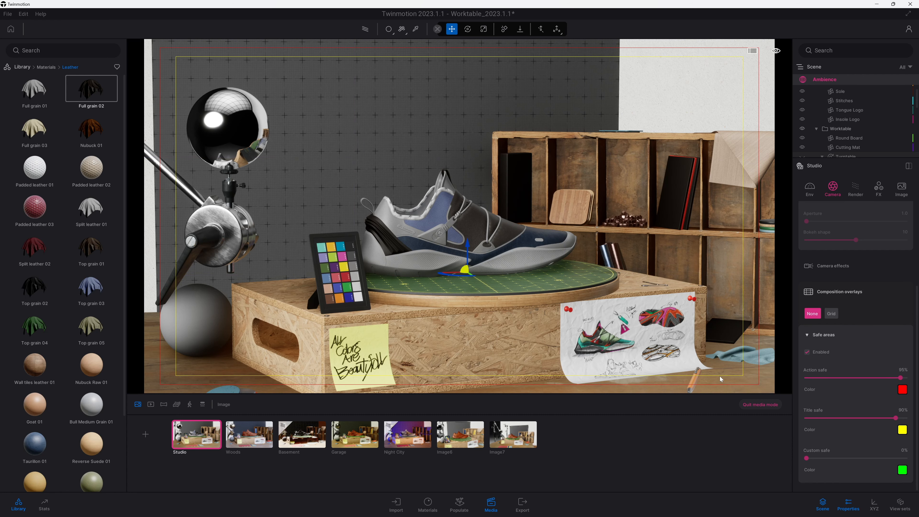
drag(824, 459, 864, 457)
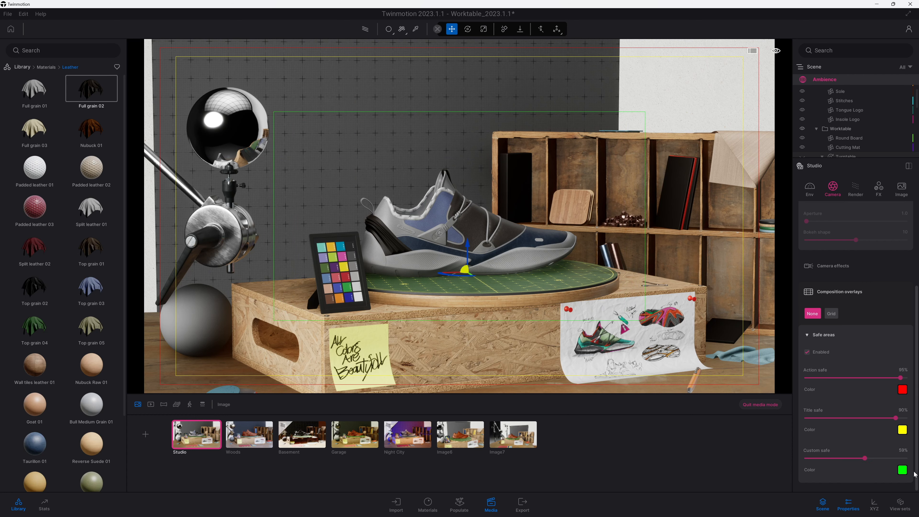
Reframe the shoe with a closer view and save that view as a new image
right_drag(507, 218, 494, 261)
scroll(509, 213, up, 2)
key(d)
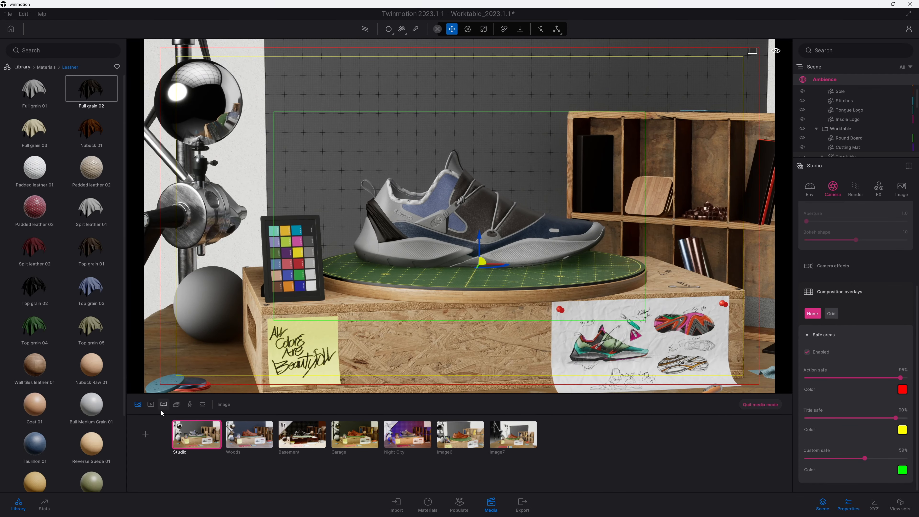
click(151, 435)
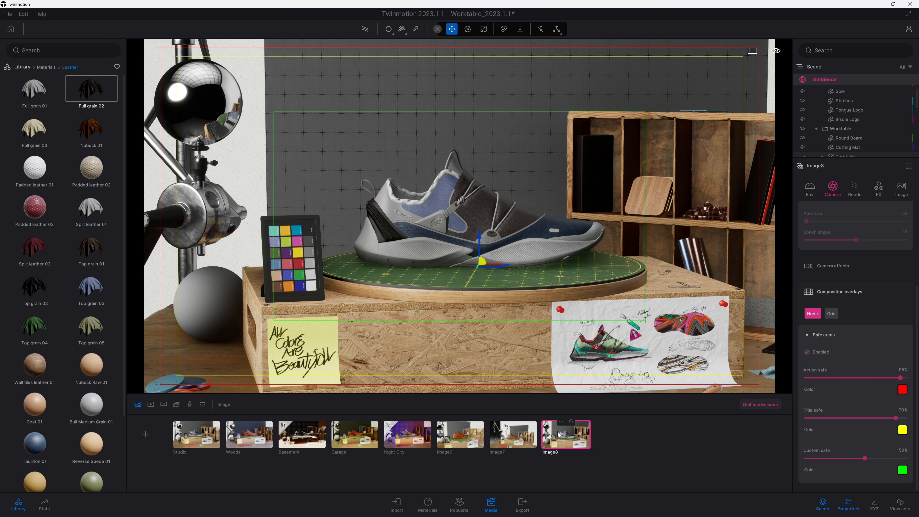
Switch between Image7 and Image8 to compare their framing and safe area overlays
click(520, 439)
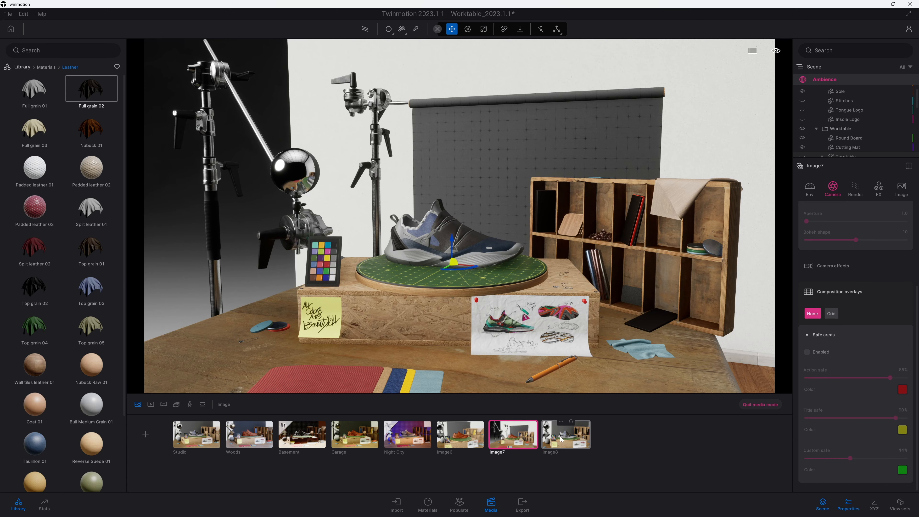
click(562, 440)
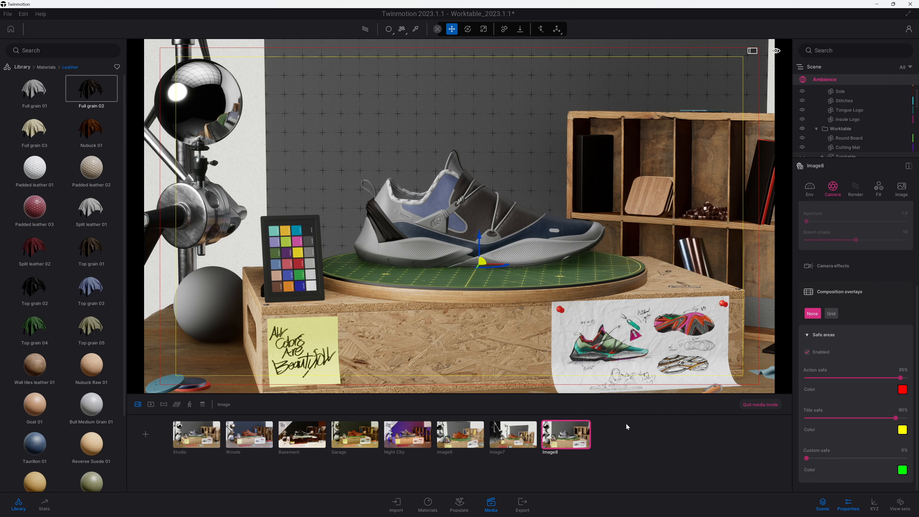
click(523, 442)
click(561, 442)
Reframe the Image8 view so the shoe and turntable fill more of the area inside the safe area outlines
middle_drag(478, 219, 486, 267)
right_drag(538, 217, 539, 239)
key(d)
key(w)
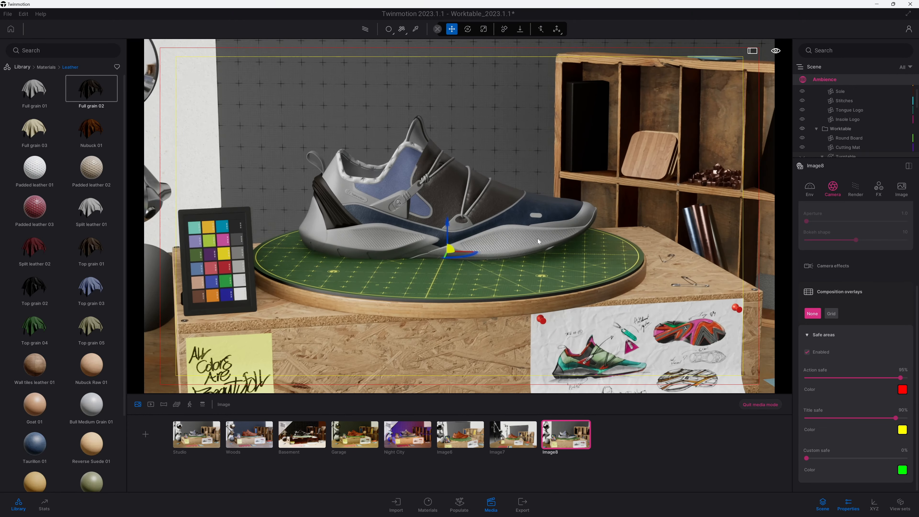
key(a)
key(d)
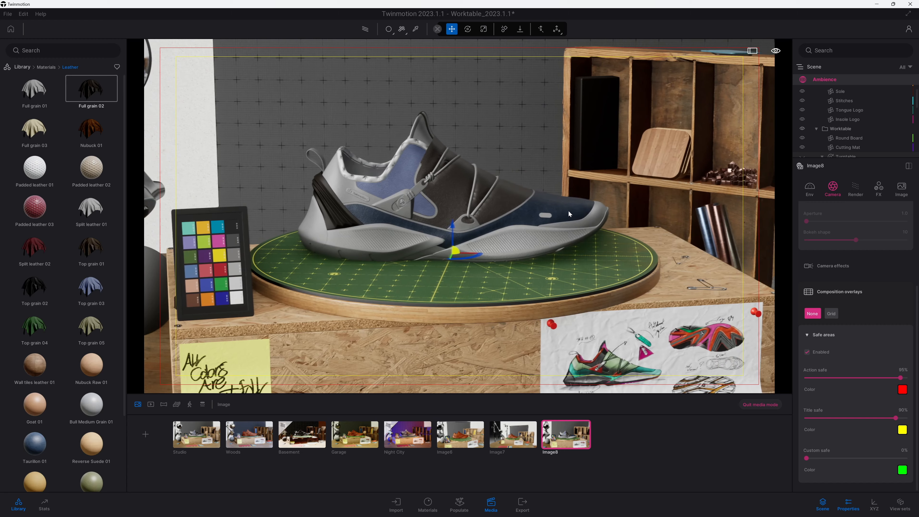
right_drag(572, 240, 564, 231)
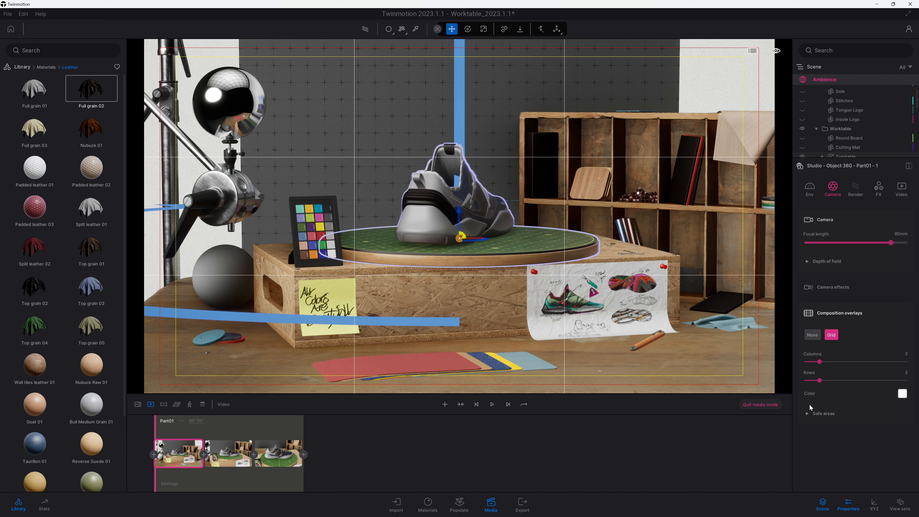
Set the video's composition overlay to None and toggle its safe areas off and back on
click(812, 335)
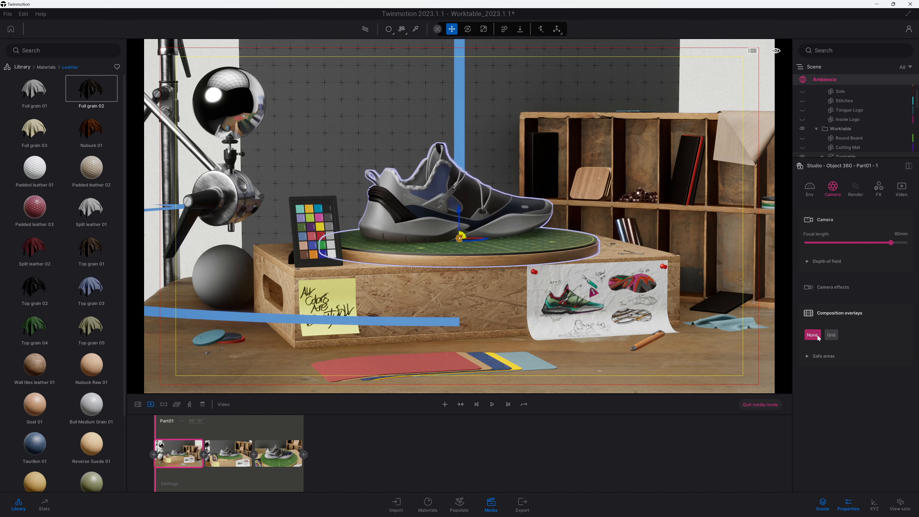
click(808, 355)
click(807, 373)
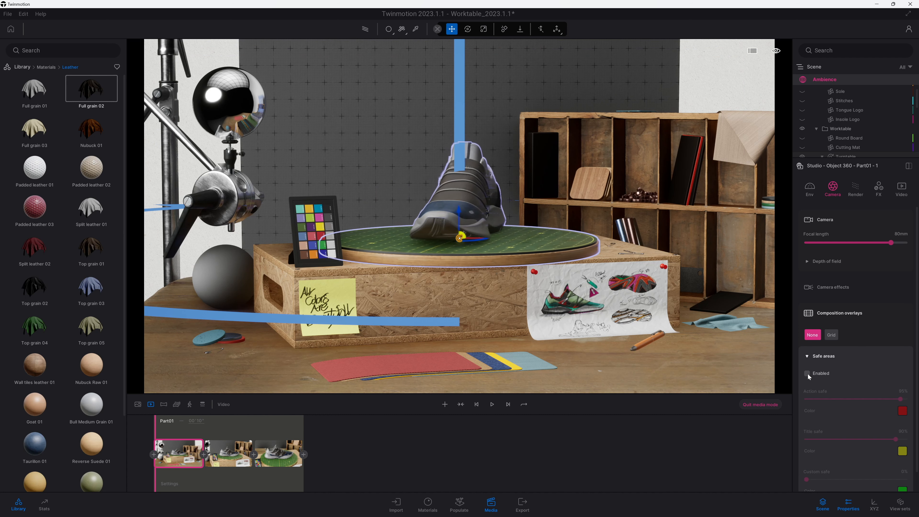
click(807, 373)
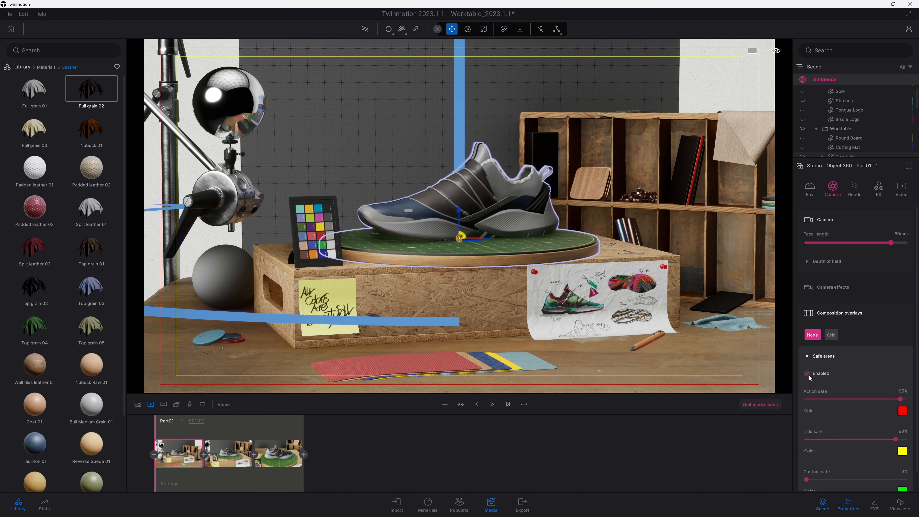
Increase the video's Custom safe area from its minimum and play the video
scroll(847, 386, down, 1)
drag(806, 458, 877, 463)
click(492, 405)
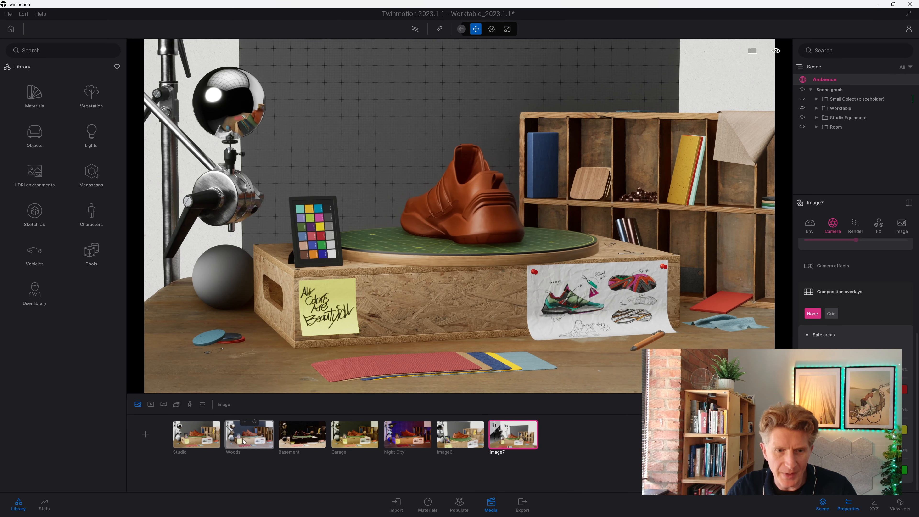
View the Studio - Object 360 video and the Woods, Basement, Garage and Night City images
click(150, 404)
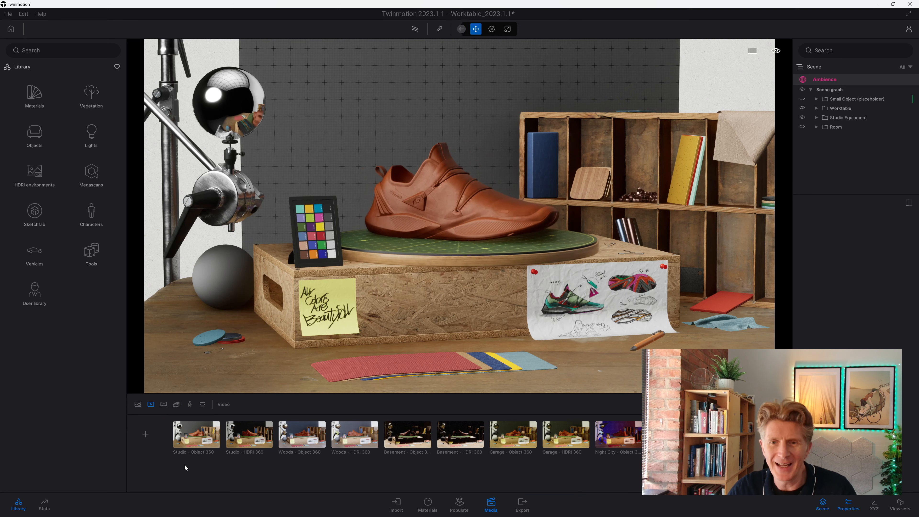
click(192, 441)
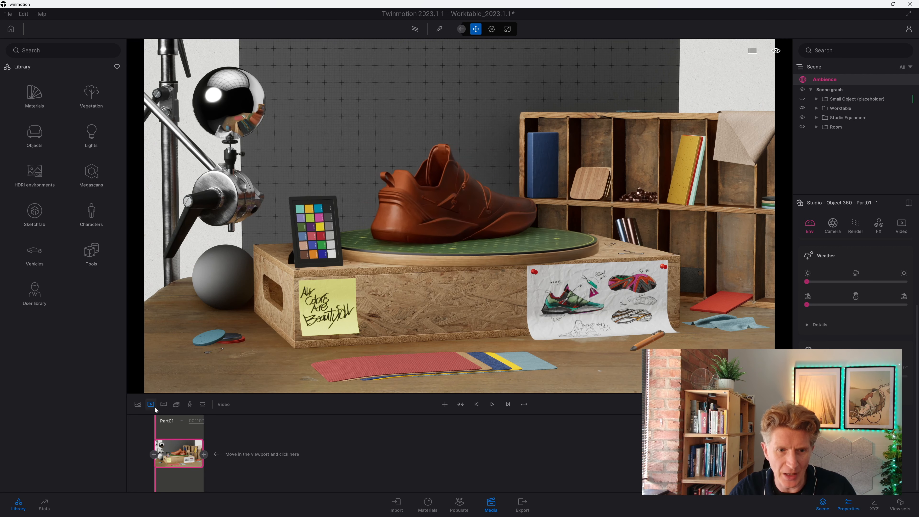
click(137, 404)
click(244, 436)
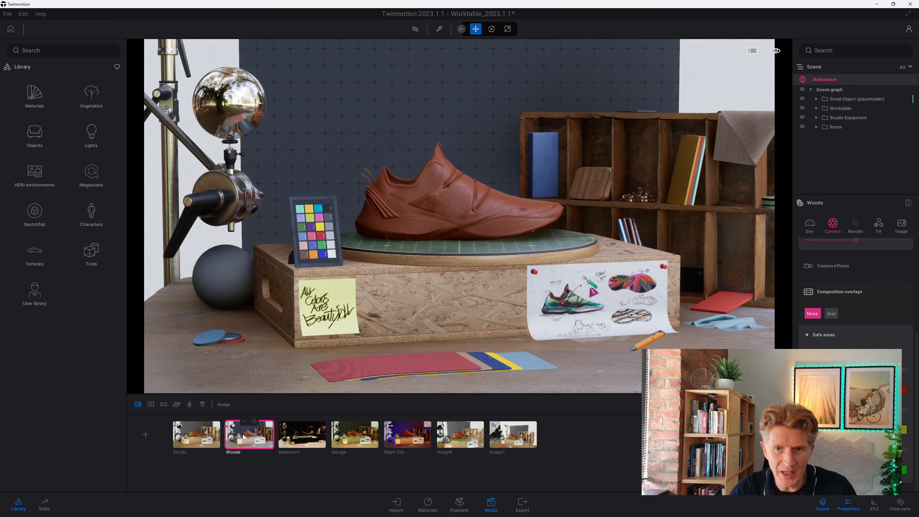
click(300, 438)
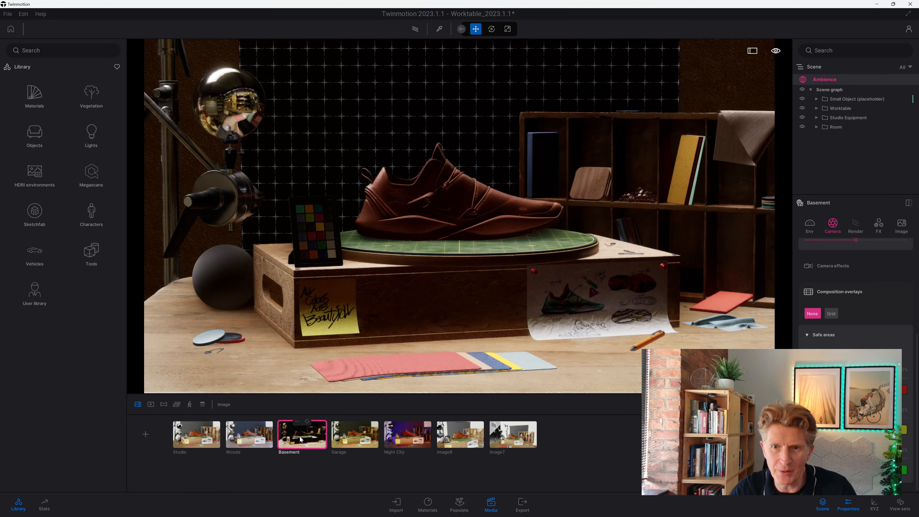
click(358, 441)
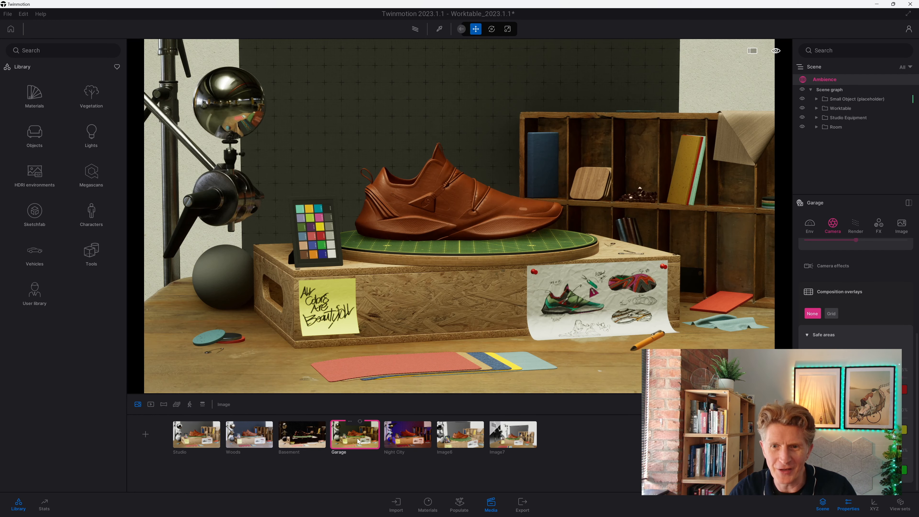
click(401, 435)
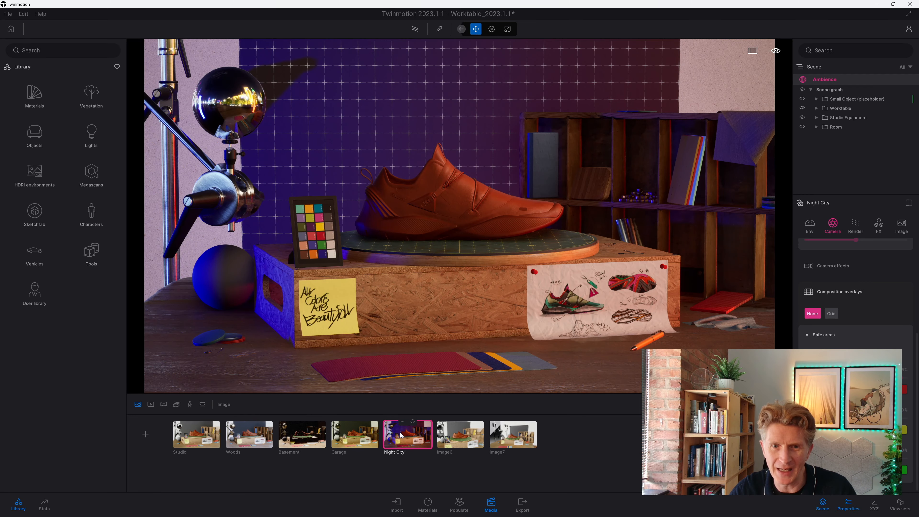
Turn on the Path tracer at Medium quality for the Night City image, and view Image7 and Studio
click(416, 30)
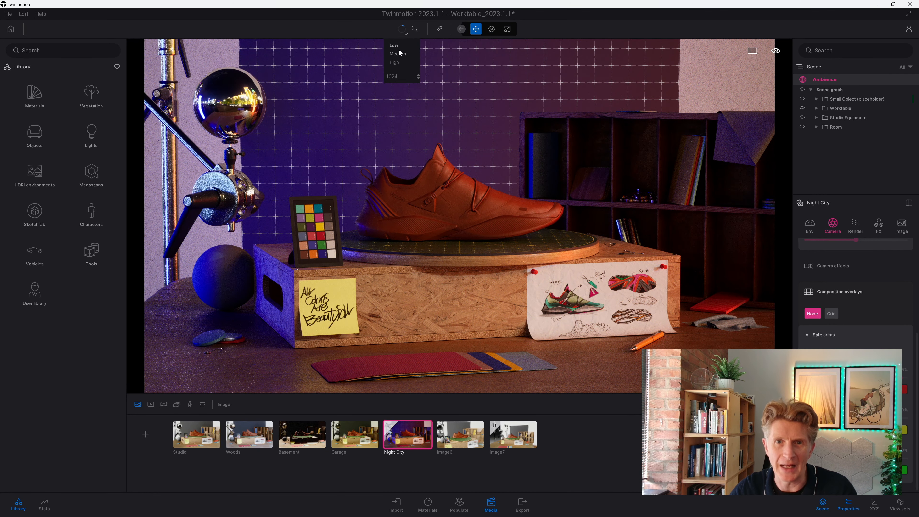
click(398, 54)
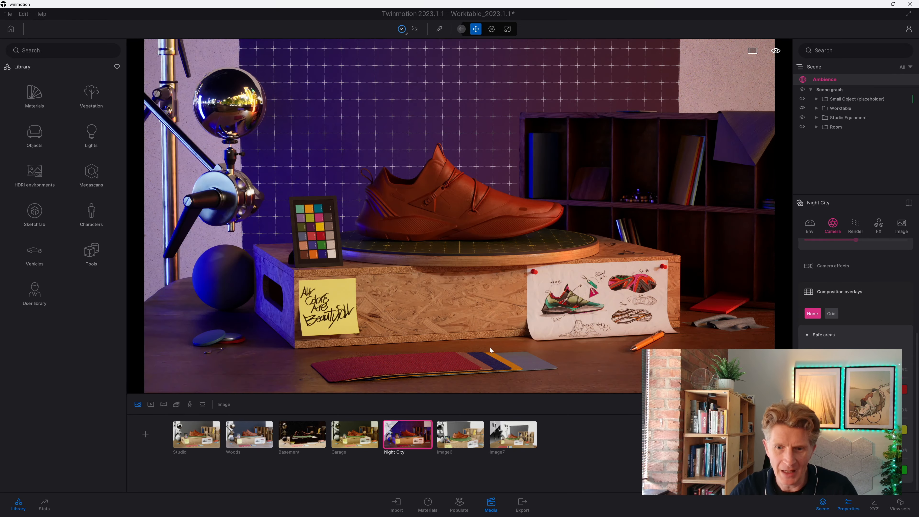
click(511, 442)
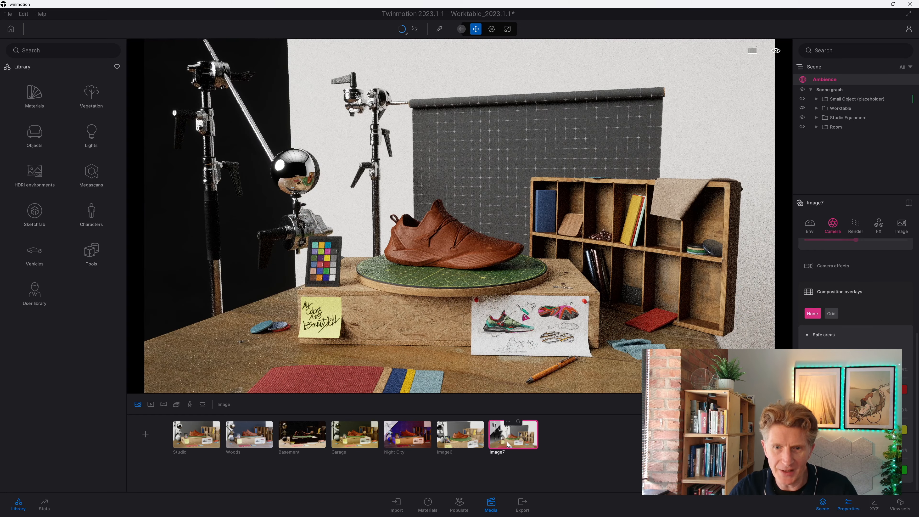
click(196, 443)
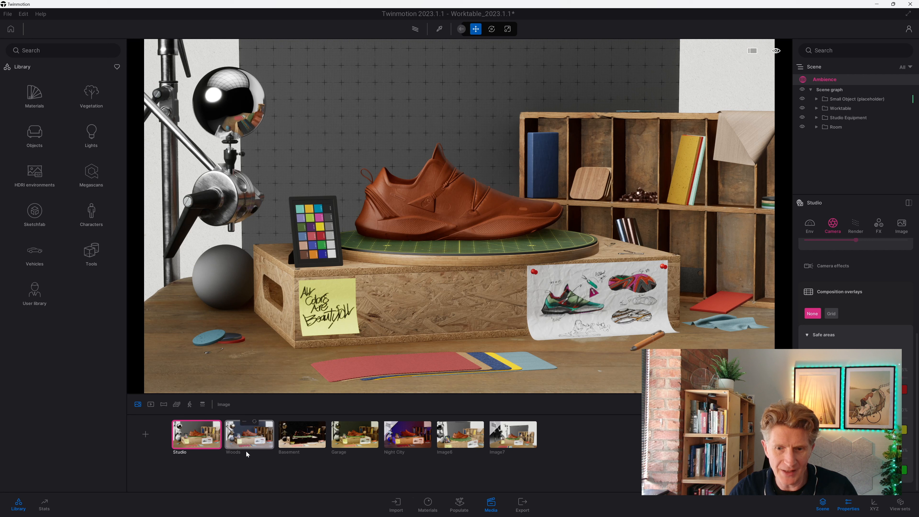
View the Studio - HDRI 360 video and return to the saved images
click(151, 404)
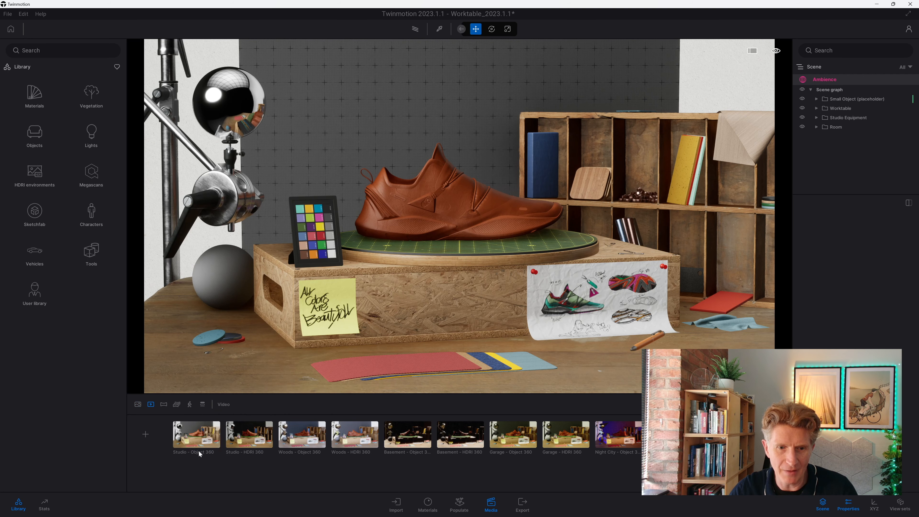
click(249, 435)
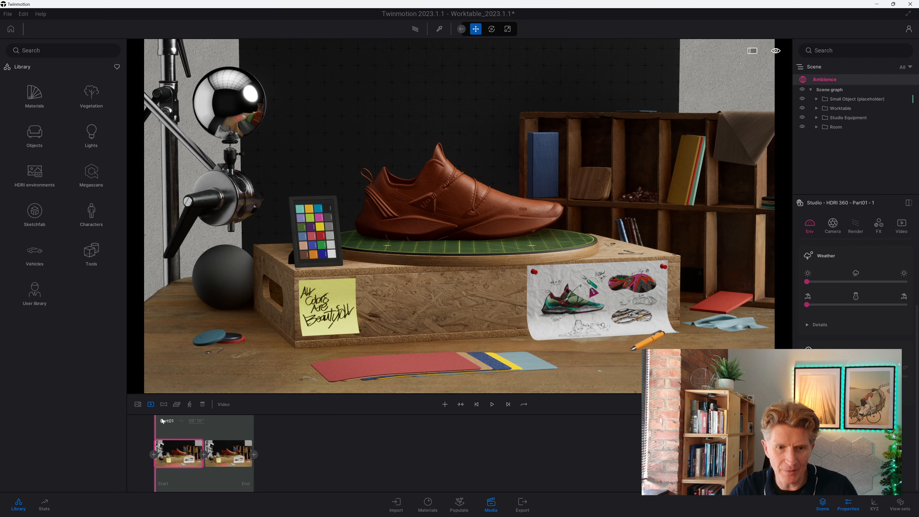
click(138, 405)
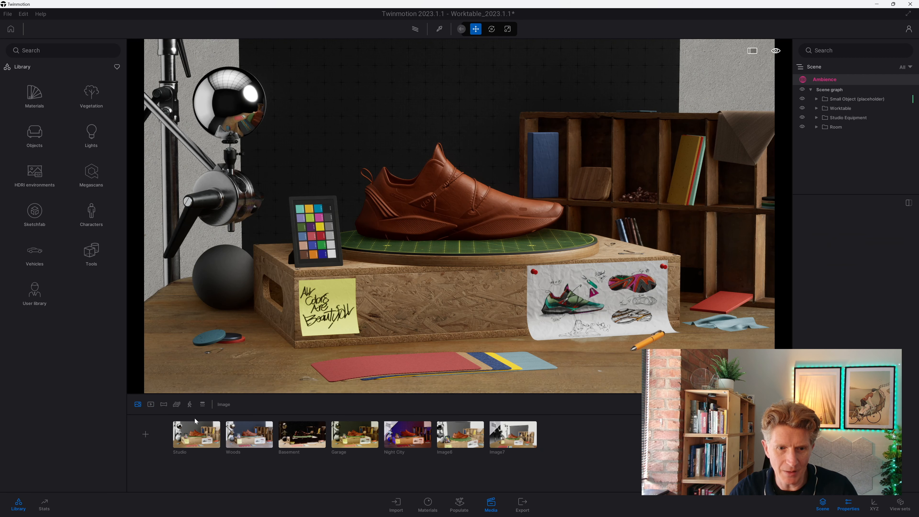
Open the Studio - Object 360 video, frame the shoe closer and add the view as a second keyframe
click(150, 404)
click(197, 434)
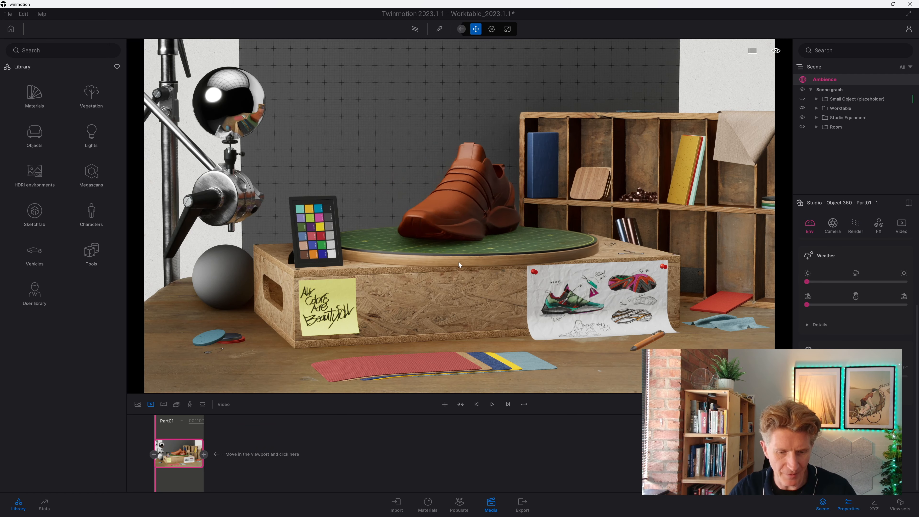
scroll(523, 221, up, 3)
middle_drag(523, 220, 526, 203)
right_drag(525, 203, 517, 242)
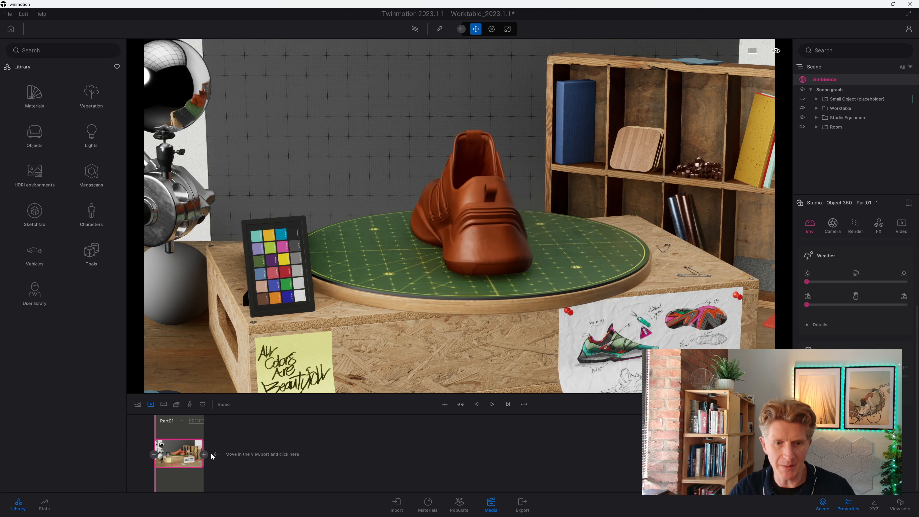
click(204, 454)
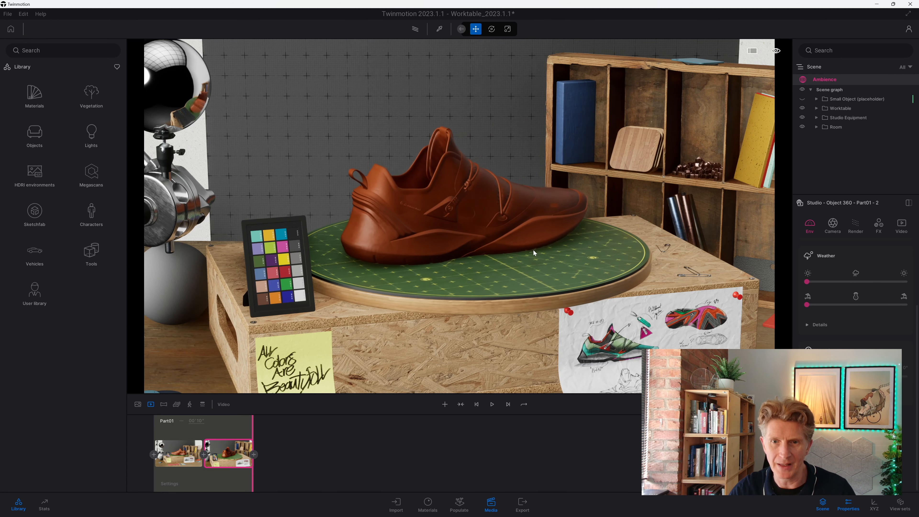
Frame the shoe closer from above, add the view as a third keyframe and play the video from the start
key(e)
right_drag(539, 259, 559, 177)
key(w)
key(w)
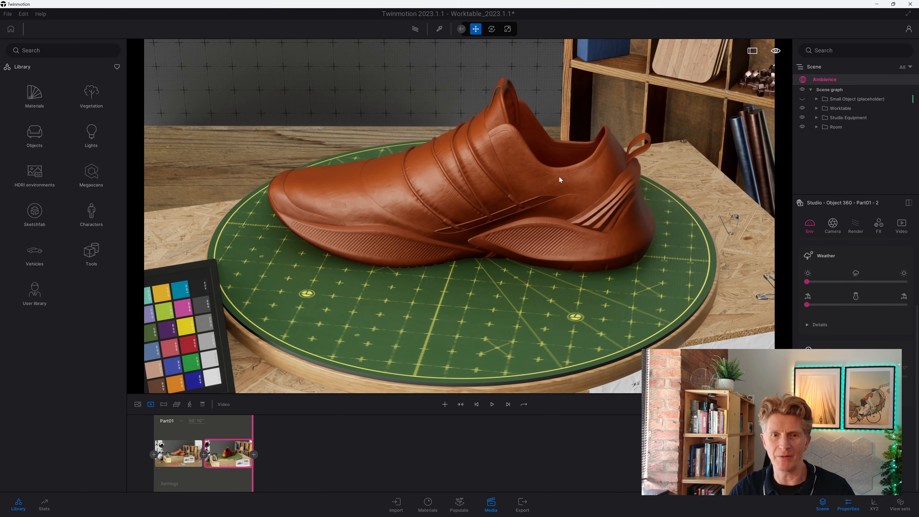
click(445, 404)
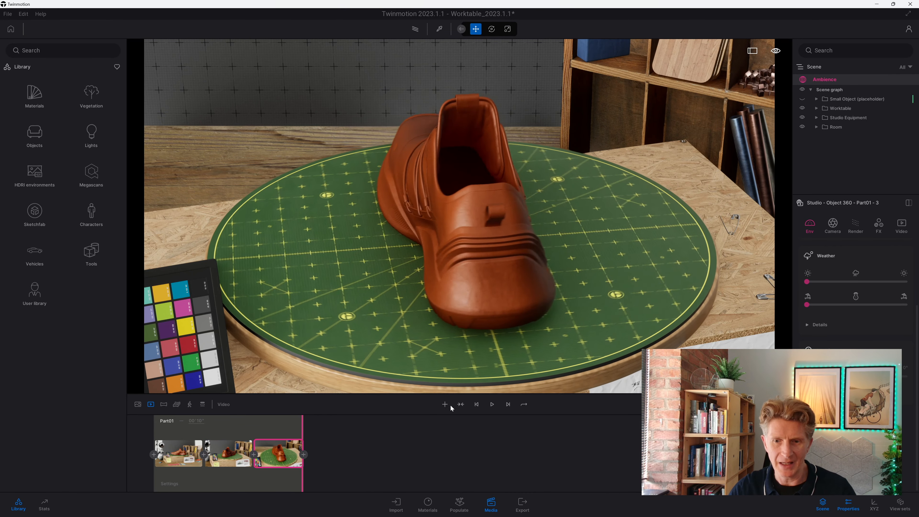
click(477, 404)
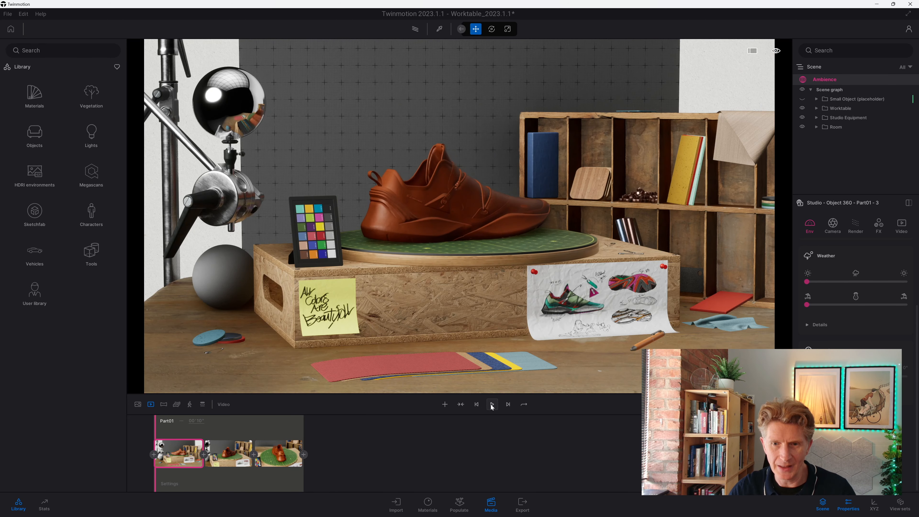
click(492, 404)
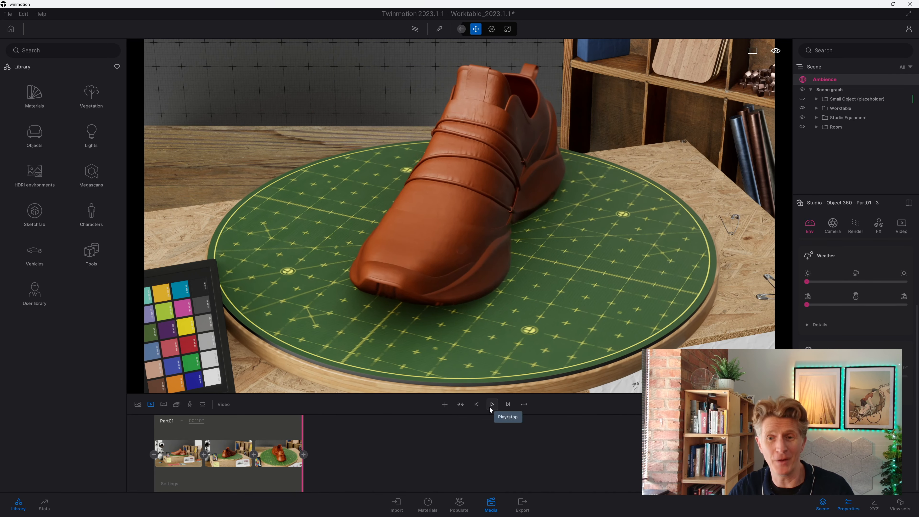
Turn on the safe areas for Part01 of the Studio - Object 360 video and replay it from the start
click(169, 485)
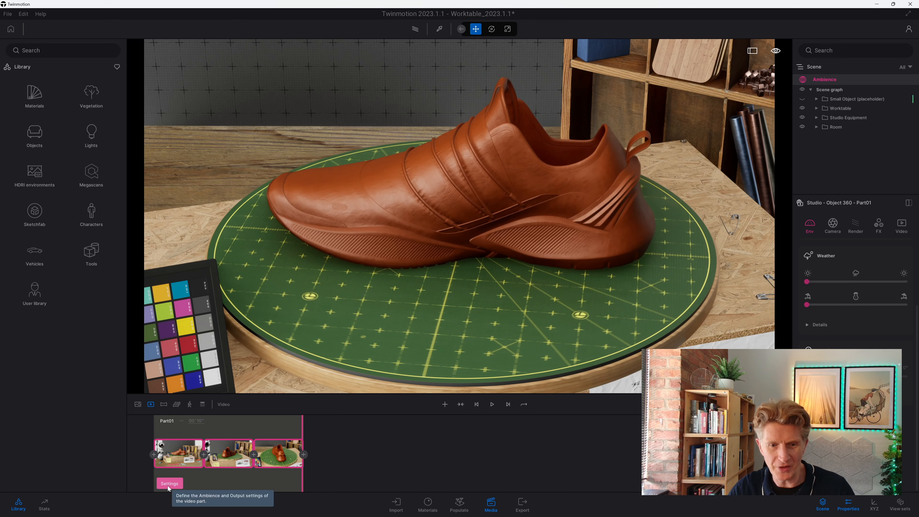
click(833, 223)
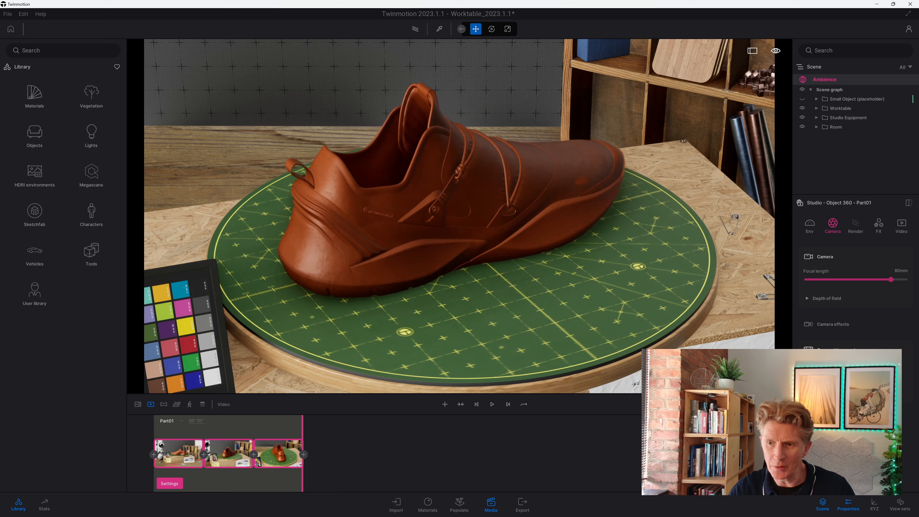
click(851, 393)
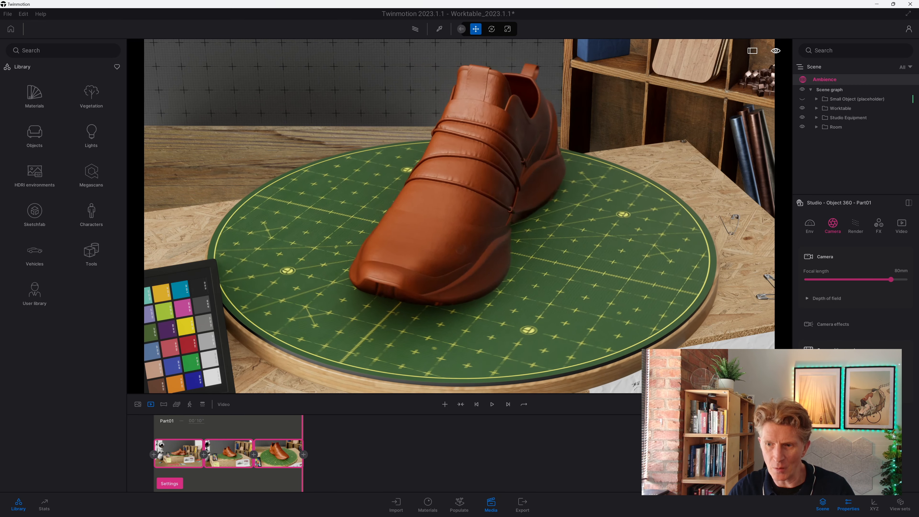
scroll(856, 275, down, 2)
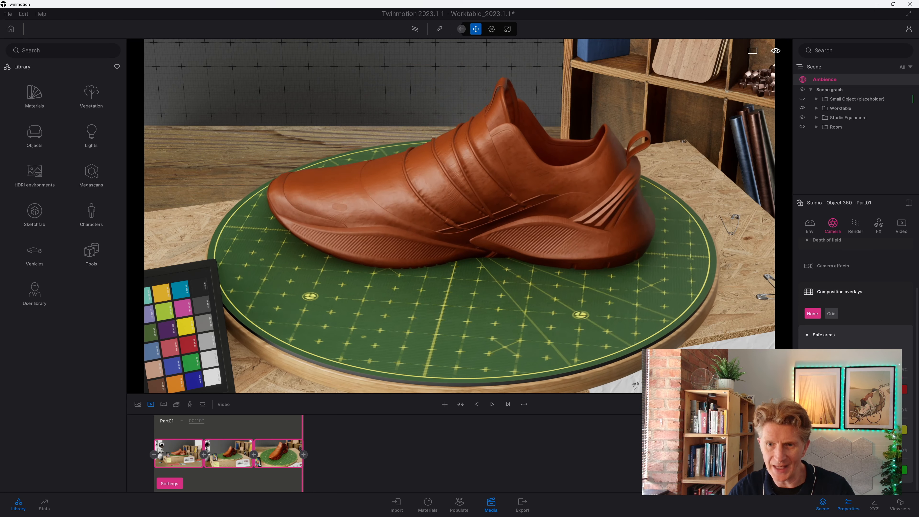
click(831, 354)
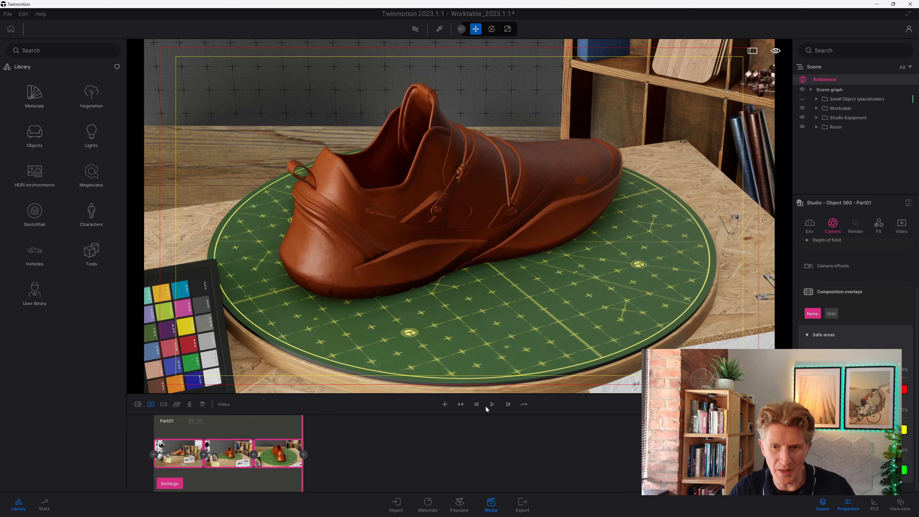
click(477, 404)
click(492, 405)
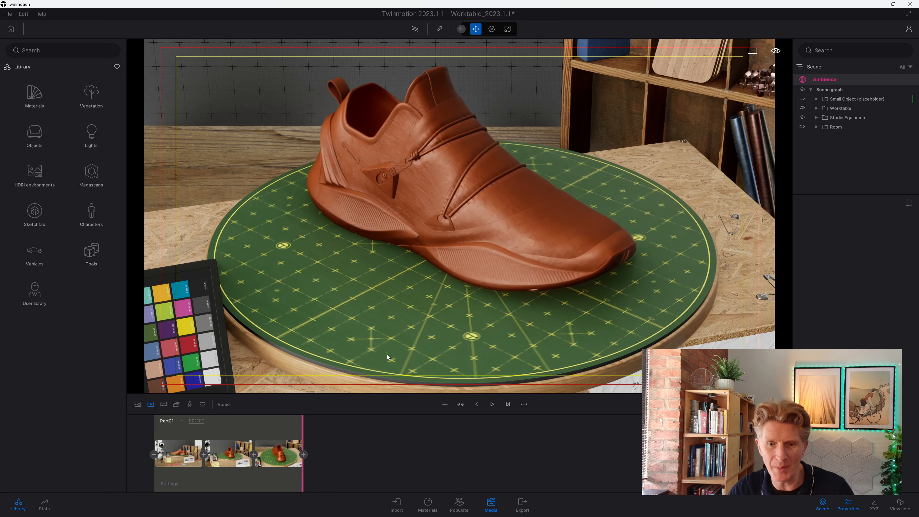
Reframe the third keyframe so the shoe sits inside the safe areas, refresh the keyframe and replay the video from the start
click(280, 452)
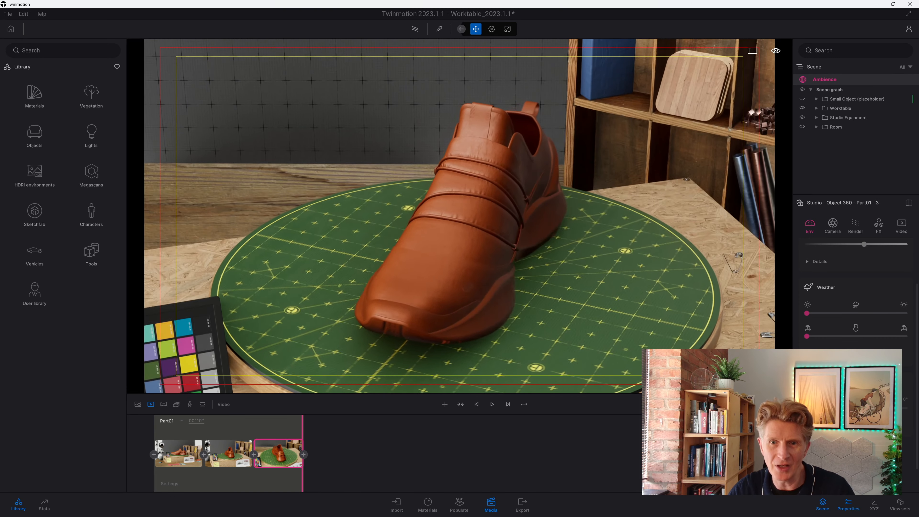
click(284, 442)
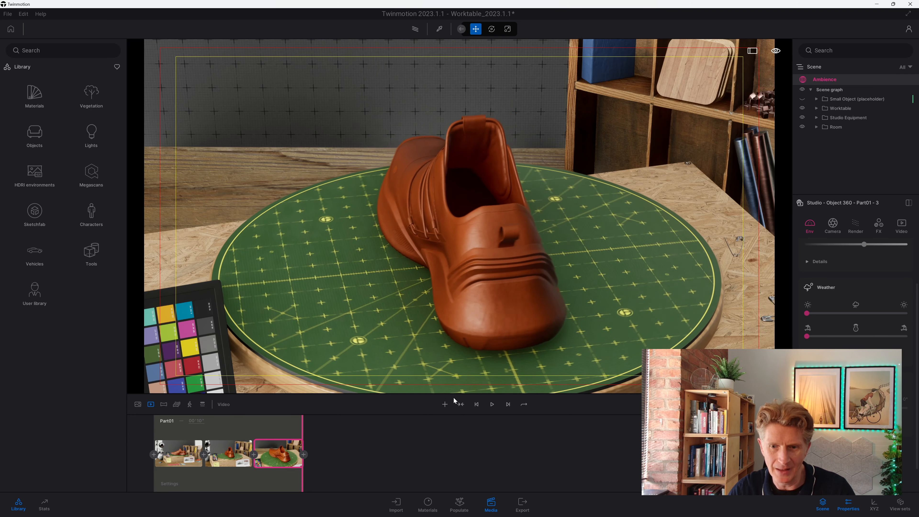
click(476, 405)
click(492, 405)
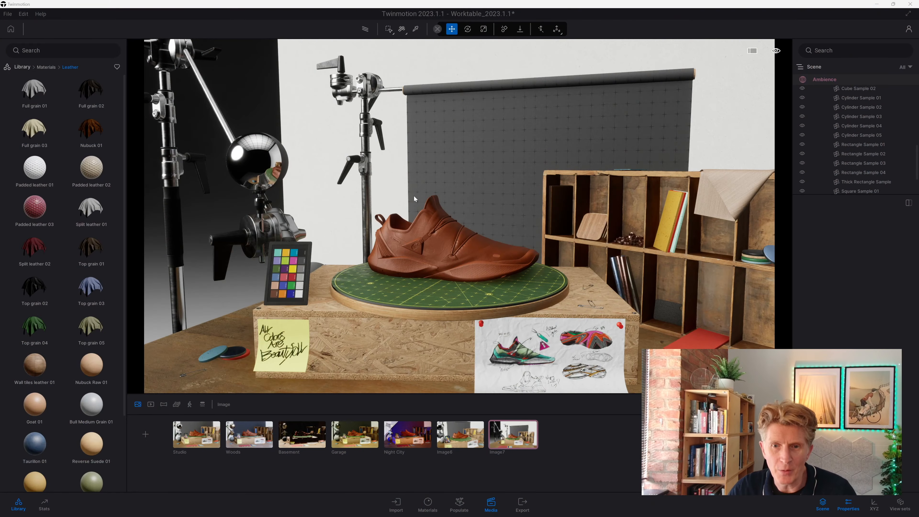
Using Replace material, change the shoe's material to Padded leather 02, Padded leather 03 and finally Full grain 01
click(414, 196)
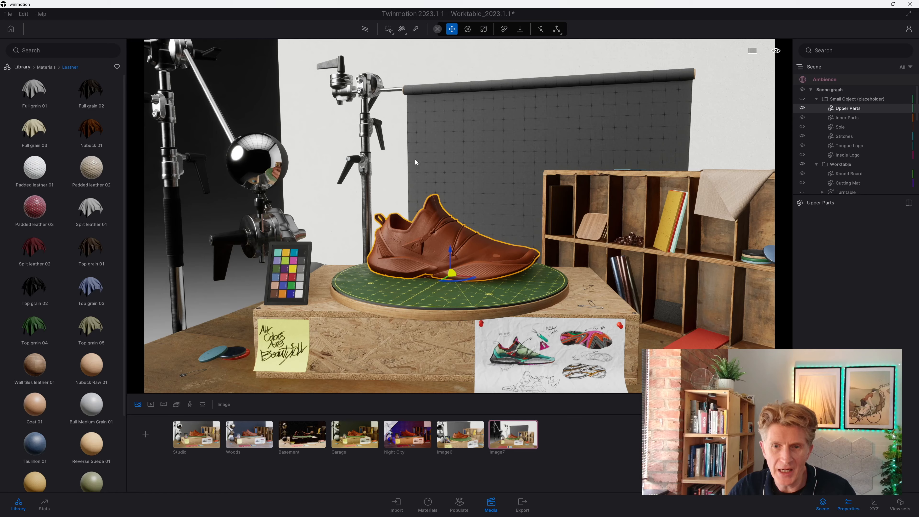
key(w)
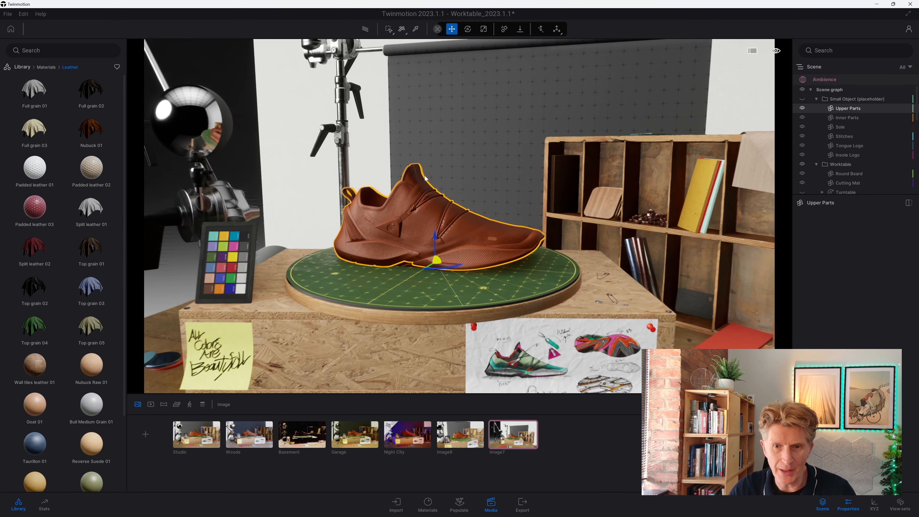
click(393, 35)
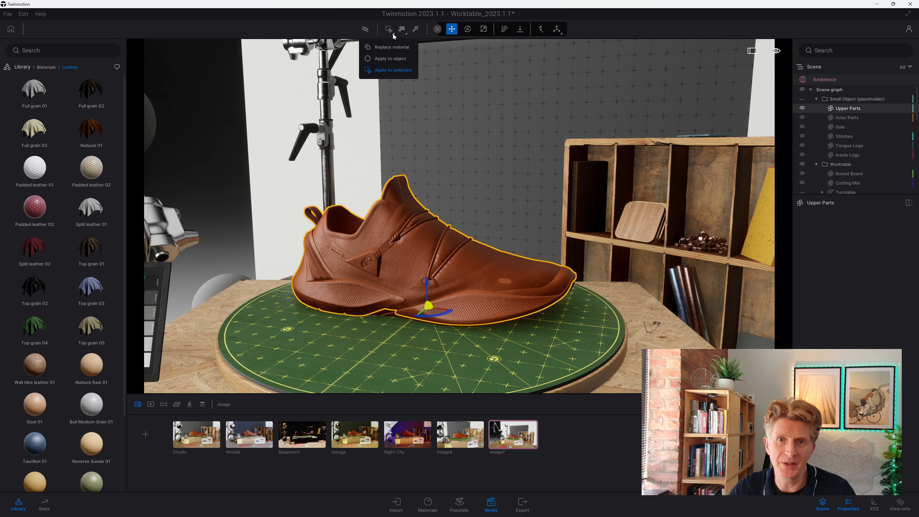
click(383, 48)
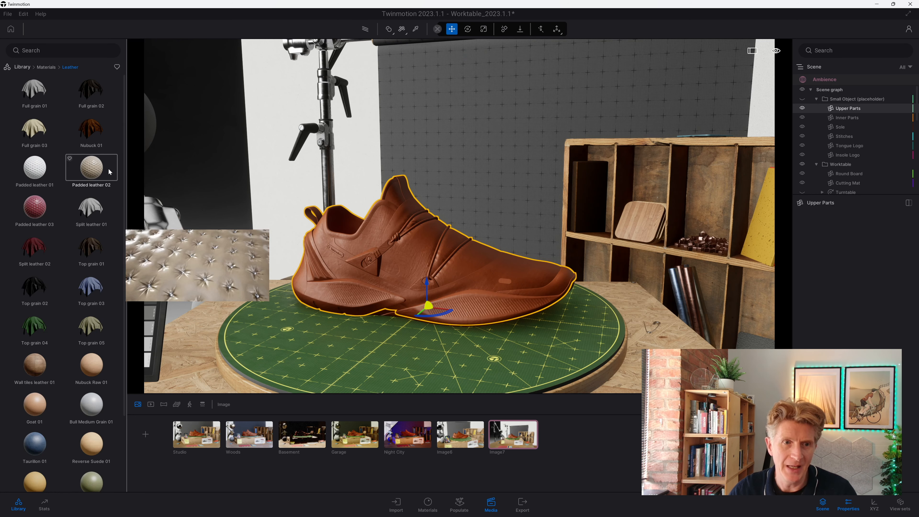
click(93, 170)
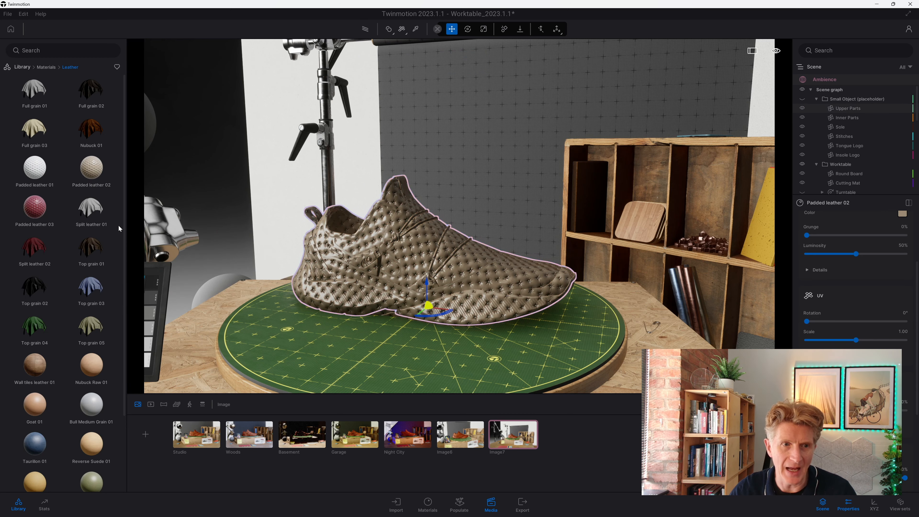
click(42, 210)
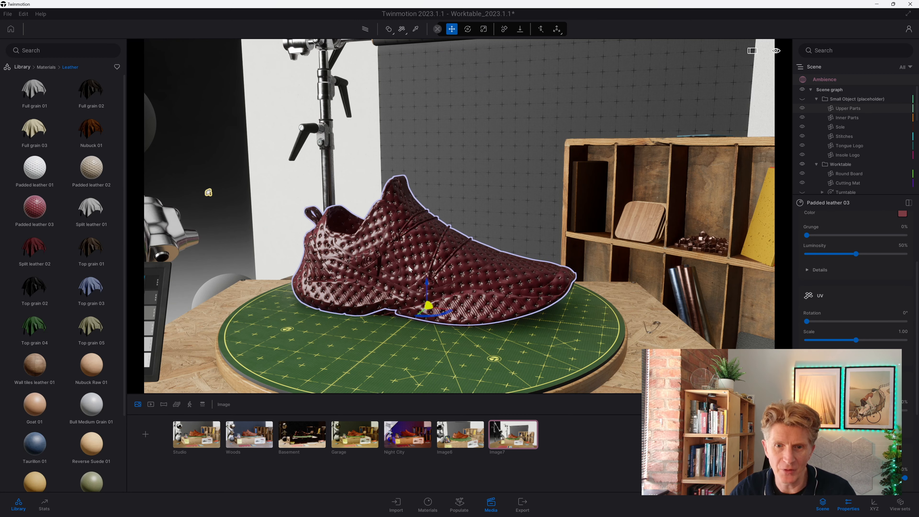
drag(33, 92, 389, 257)
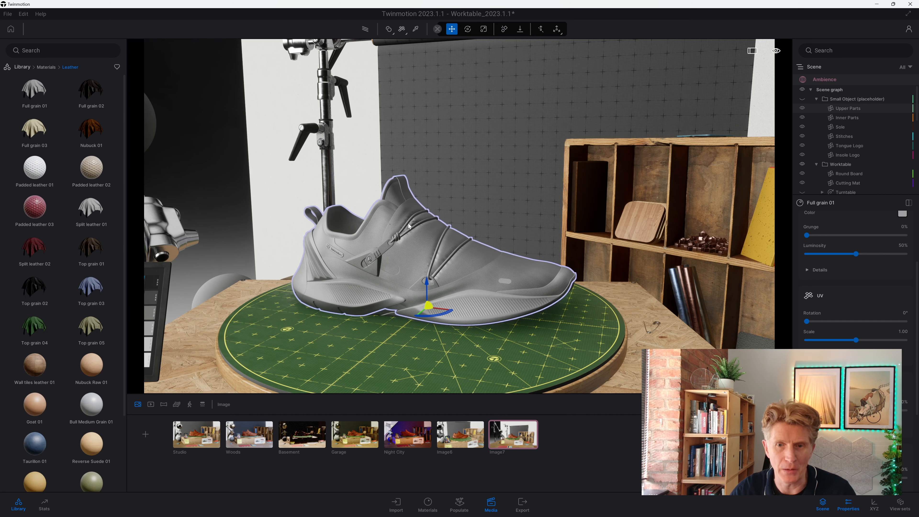
Using Apply to object, undo a try of Padded leather 02 and apply Taurillon 01 to the shoe's lower side panel instead
click(392, 34)
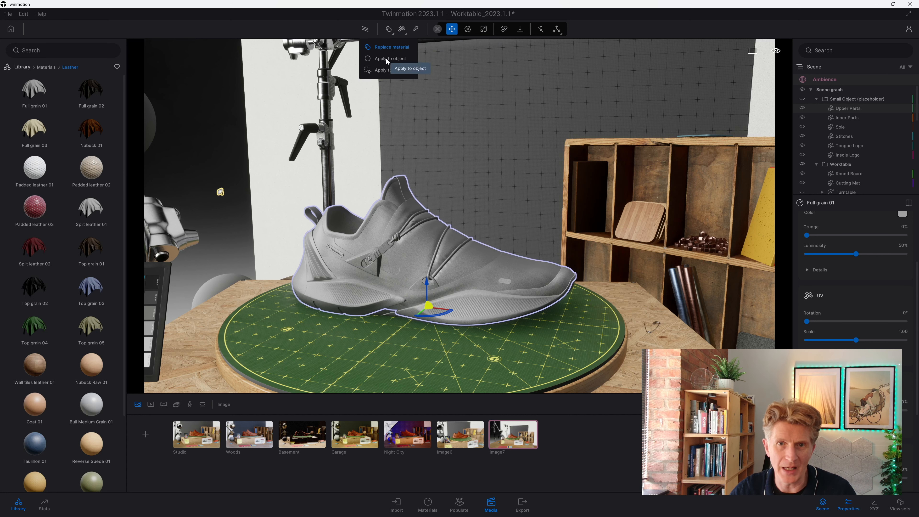
click(390, 66)
drag(91, 167, 498, 283)
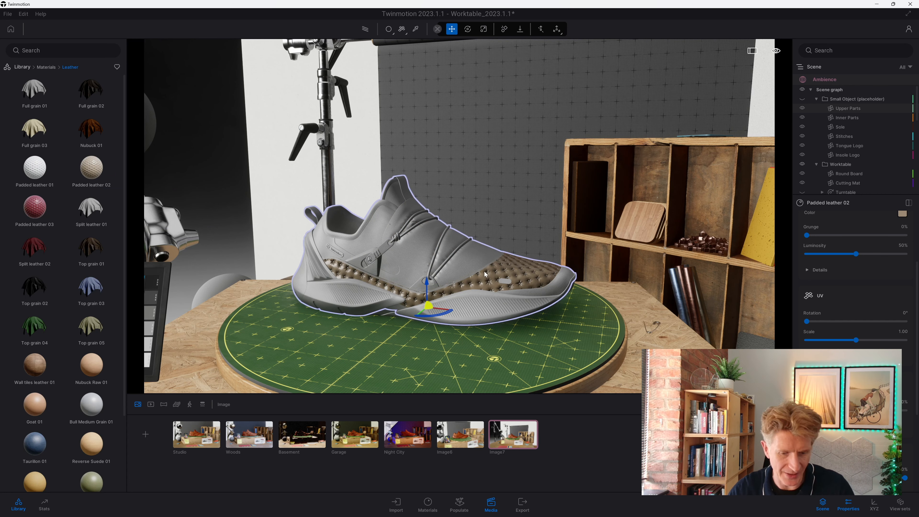
key(ctrl+z)
mouse_move(39, 372)
drag(39, 372, 489, 284)
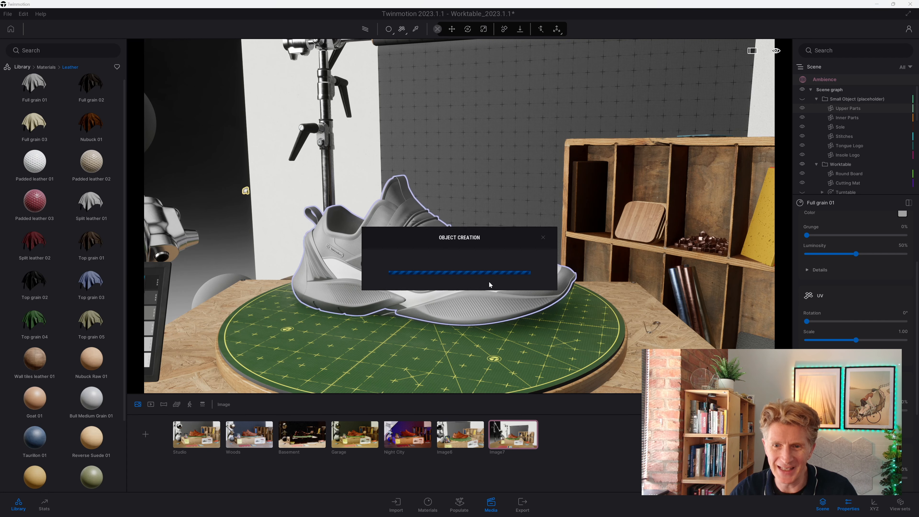
drag(435, 269, 429, 290)
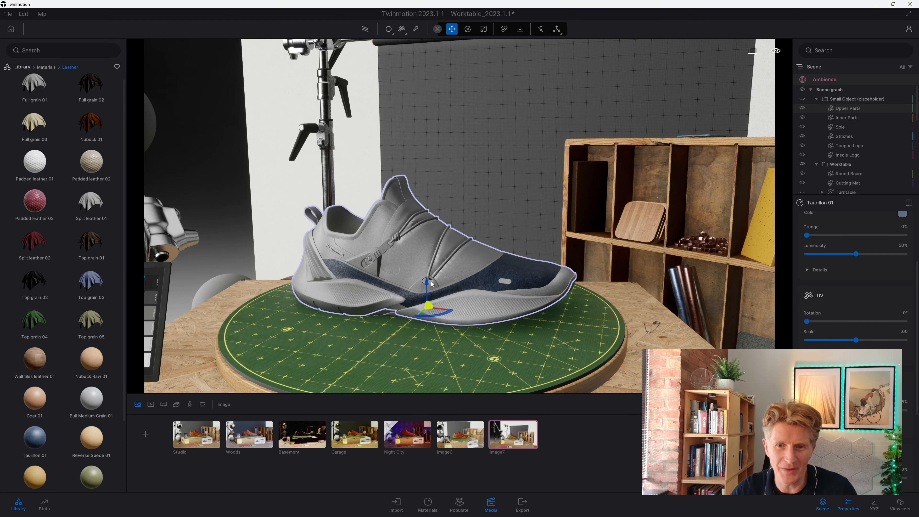
Apply Calfskin 01 to the shoe's panel beneath the laces and to its ankle panel
scroll(43, 467, down, 2)
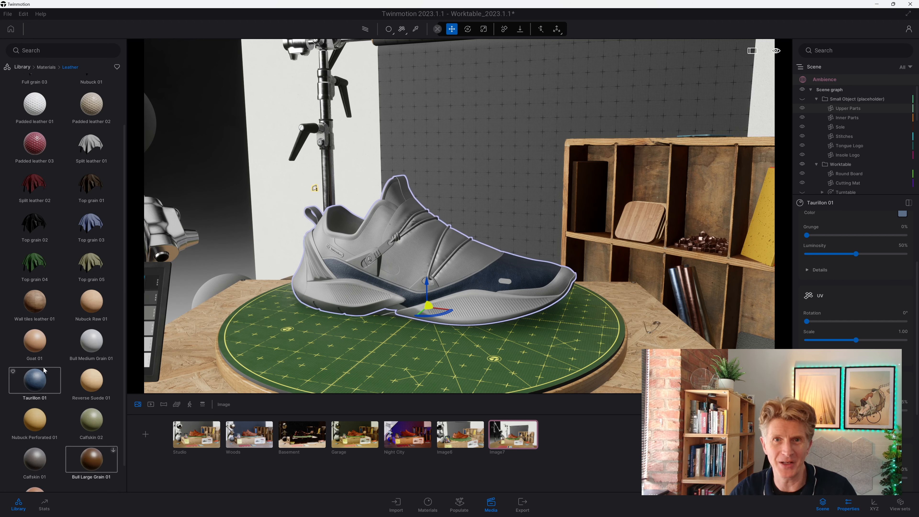
drag(33, 463, 416, 262)
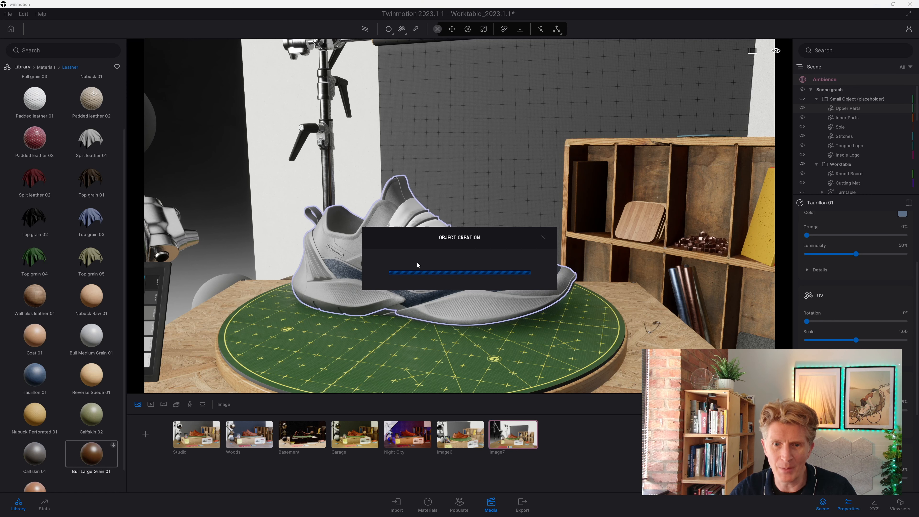
drag(39, 457, 372, 237)
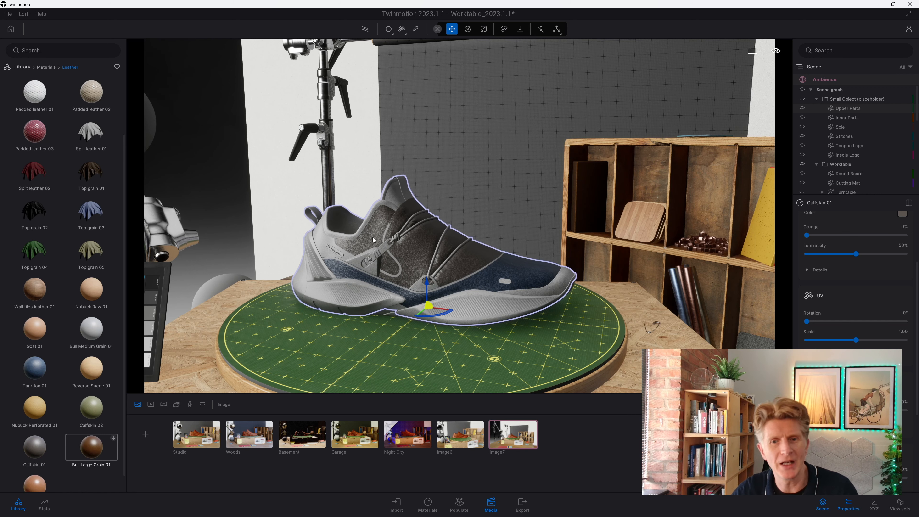
Apply Bull Medium Grain 01 to the front section of the shoe's sole
right_drag(478, 259, 480, 258)
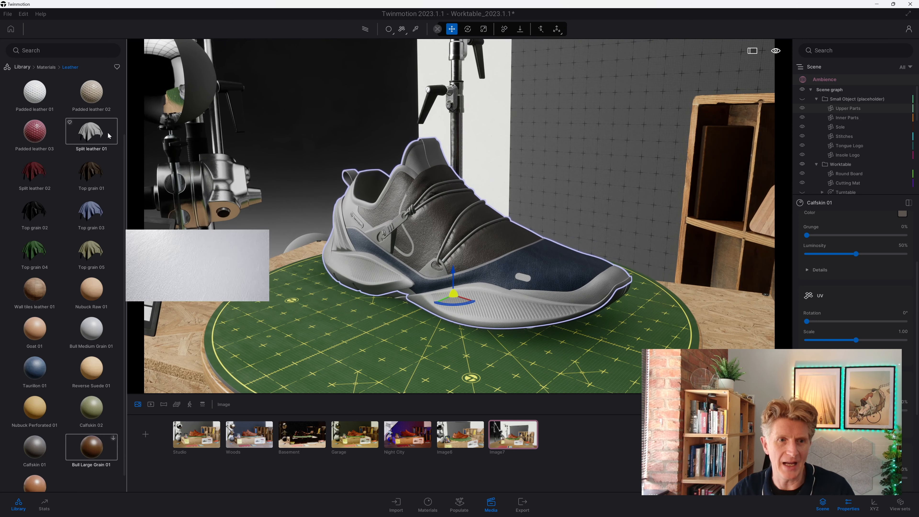
scroll(91, 324, down, 1)
drag(91, 311, 442, 295)
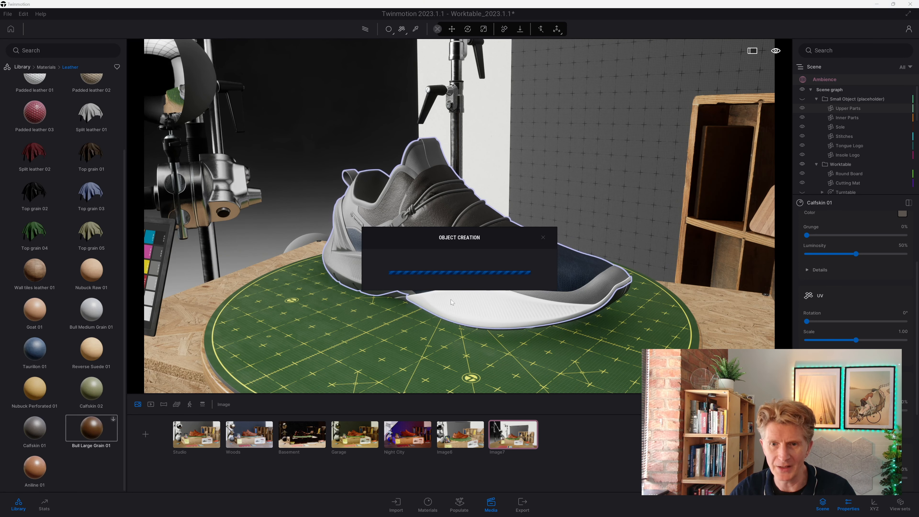
key(a)
right_drag(379, 309, 383, 315)
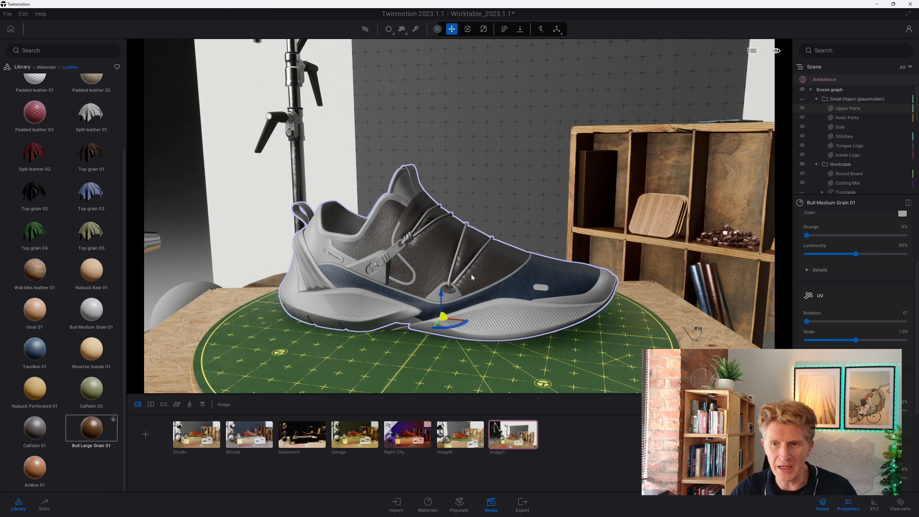
Using Apply to selection, give the Thick Rectangle Sample in the wooden storage box Taurillon 01, then replace it with Calfskin 02
click(389, 29)
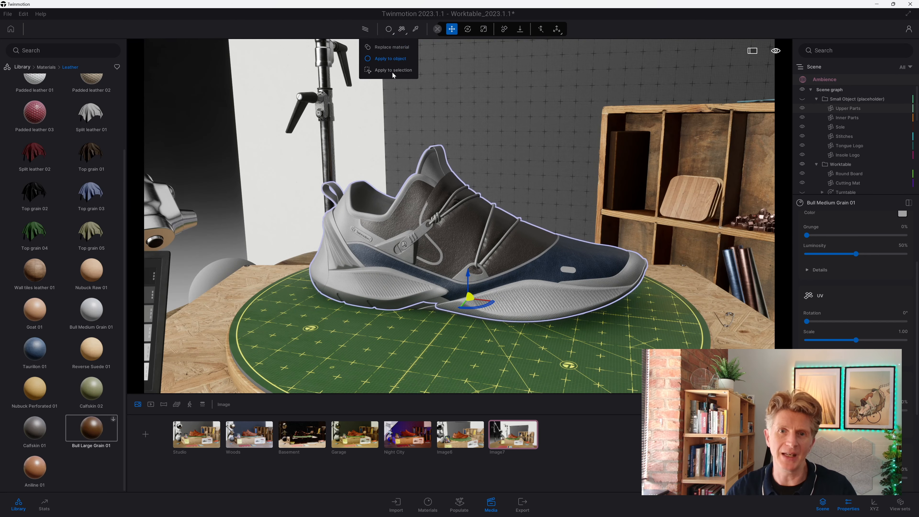
click(392, 73)
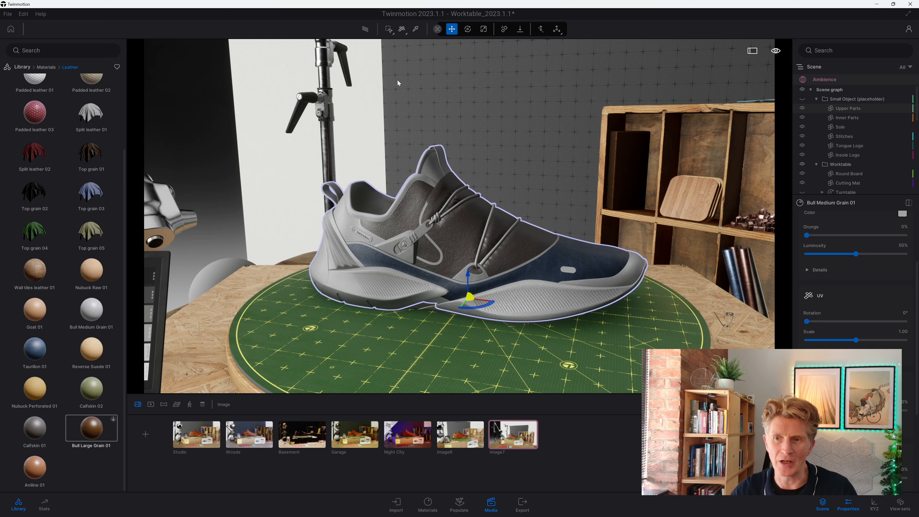
scroll(508, 207, down, 5)
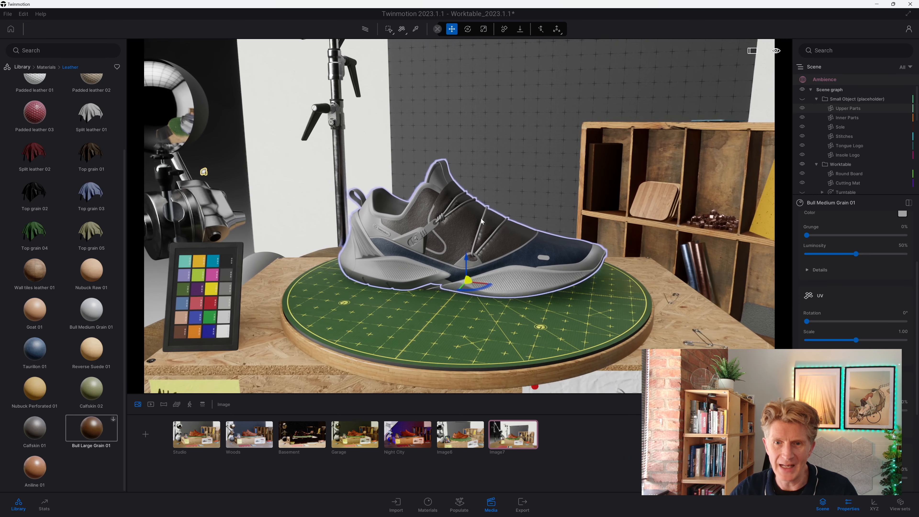
click(482, 227)
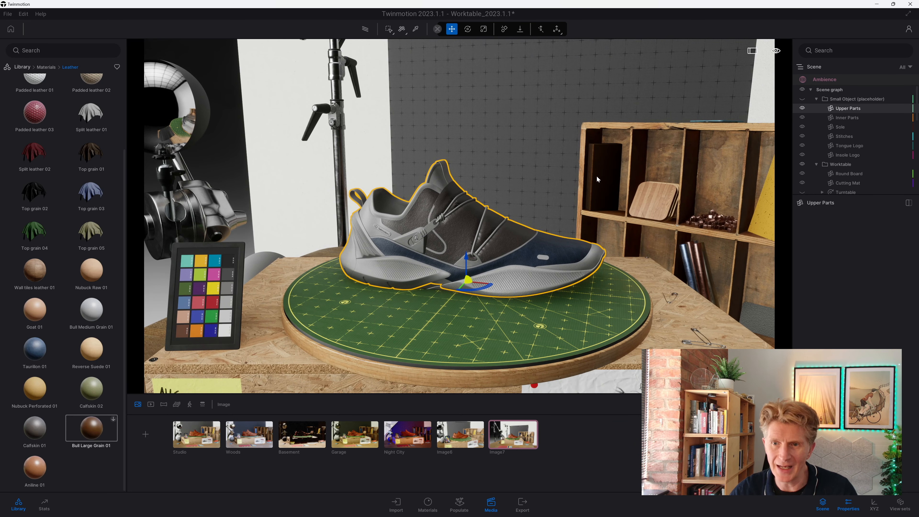
click(606, 182)
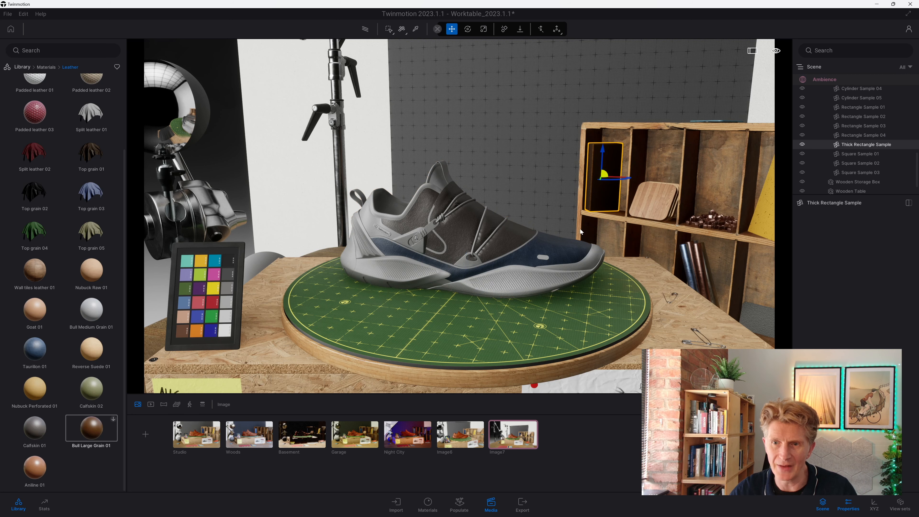
drag(45, 361, 372, 228)
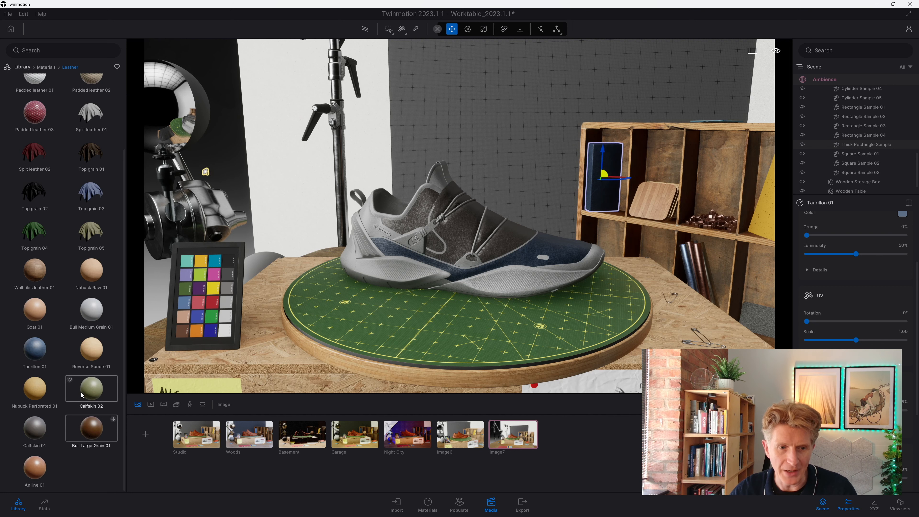
drag(88, 394, 566, 176)
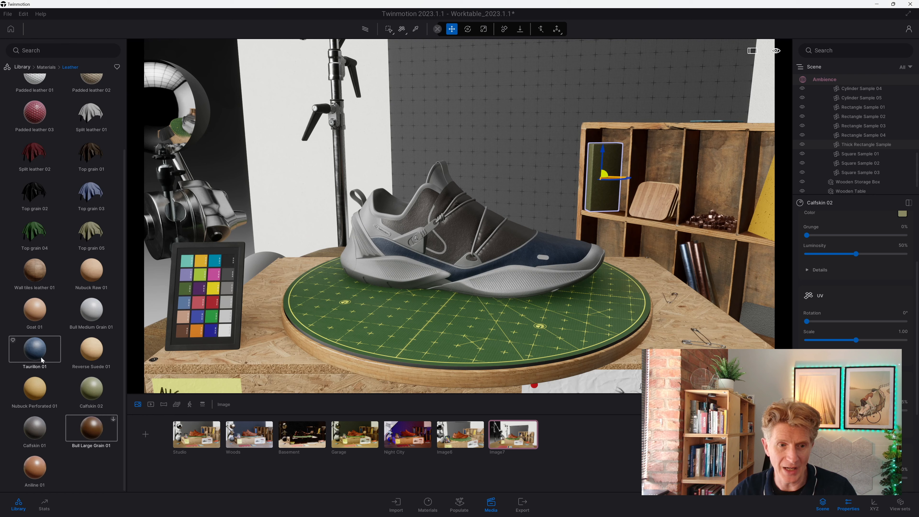
Add Rectangle Samples 01, 03 and 04 to the selection together with the Thick Rectangle Sample
scroll(520, 195, down, 5)
right_drag(521, 210, 580, 204)
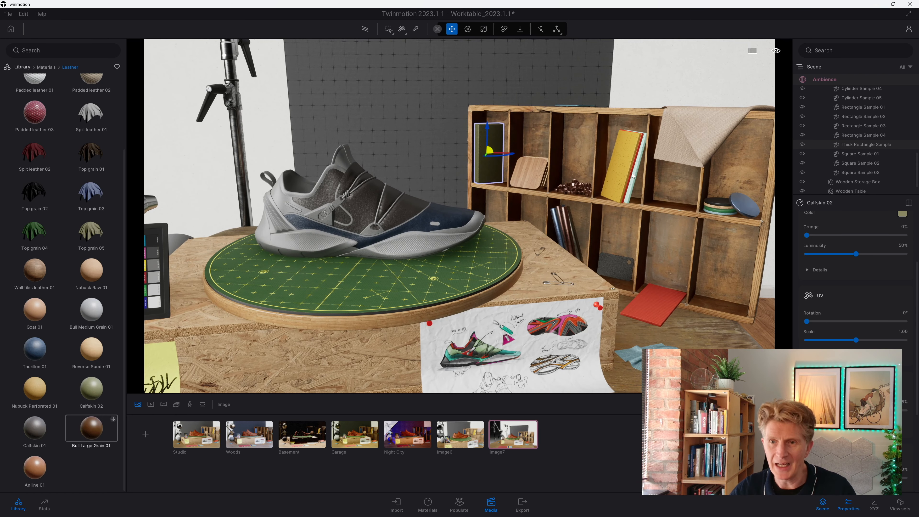
ctrl+click(627, 167)
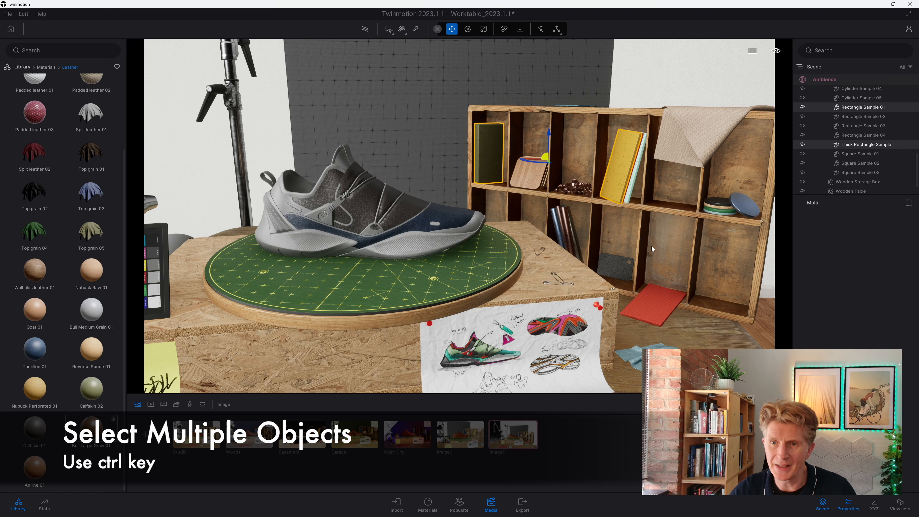
ctrl+click(659, 325)
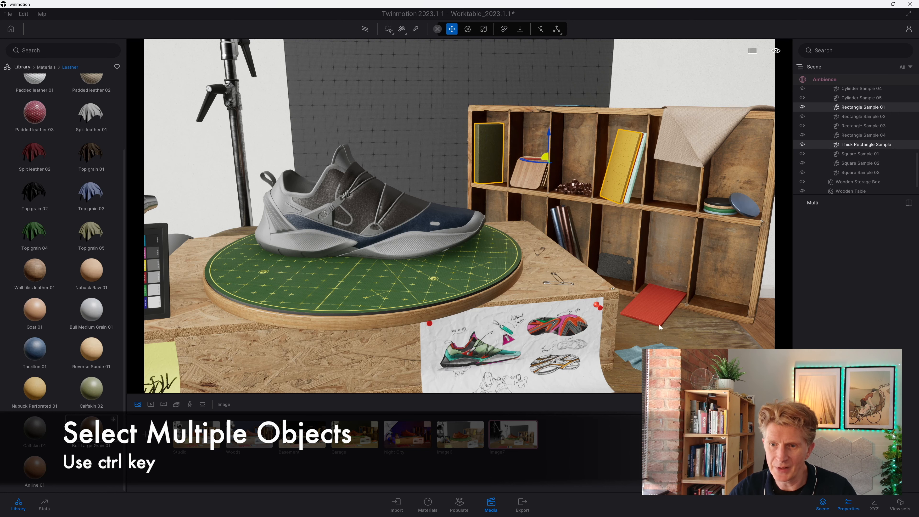
ctrl+click(631, 187)
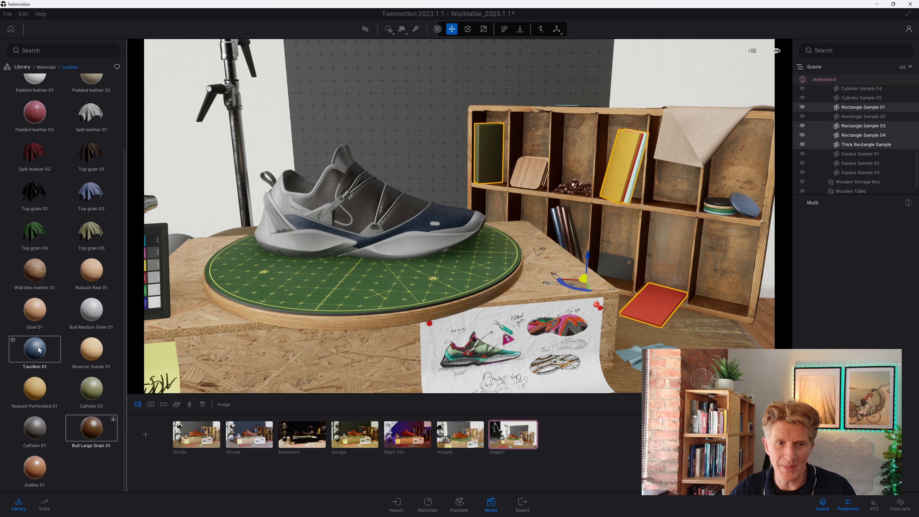
Try Calfskin 01 and Calfskin 02 on the four selected samples, and replace them with Taurillon 01
scroll(52, 159, up, 2)
scroll(52, 160, up, 1)
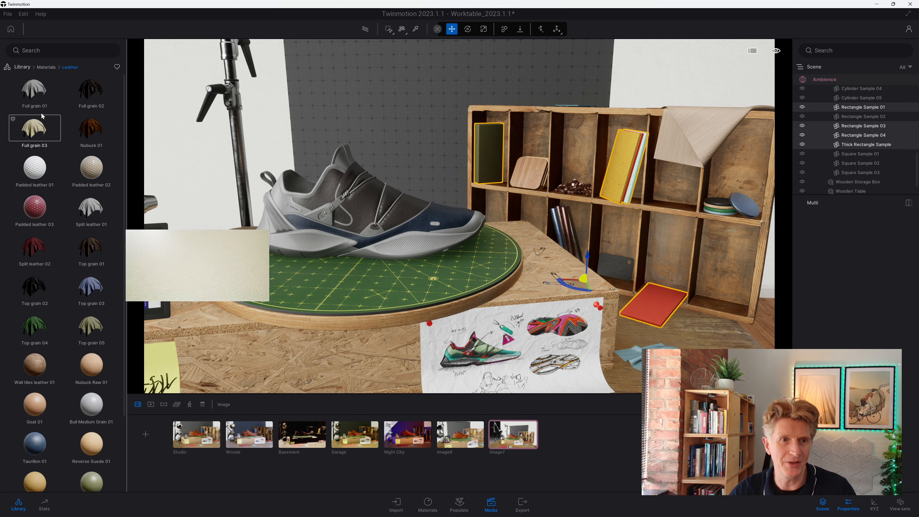
scroll(74, 362, down, 2)
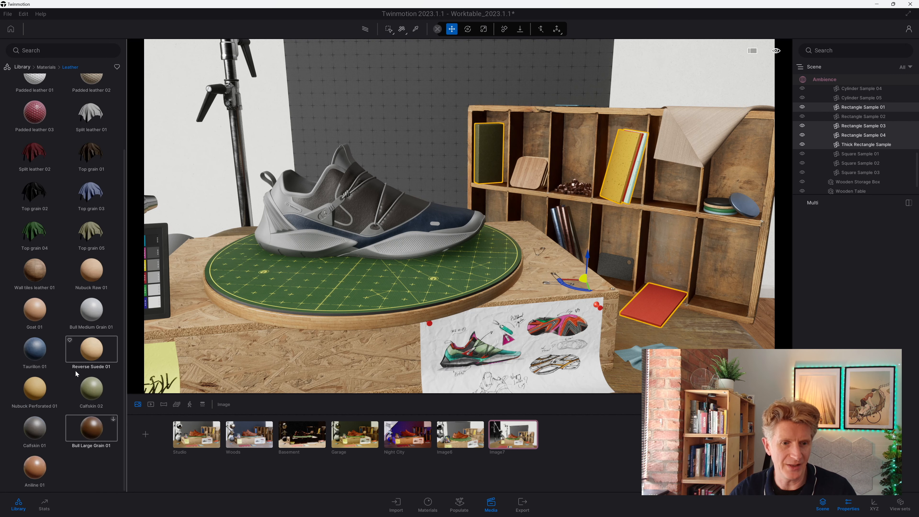
click(36, 429)
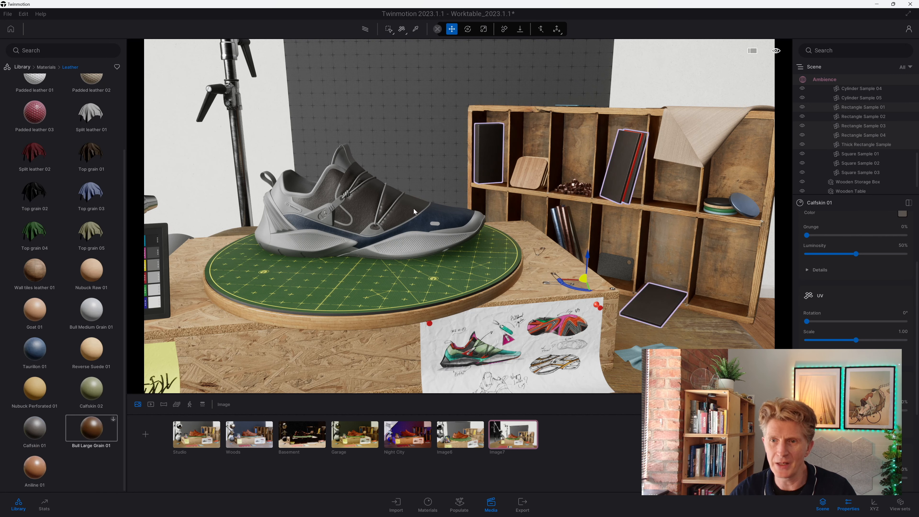
key(ctrl+z)
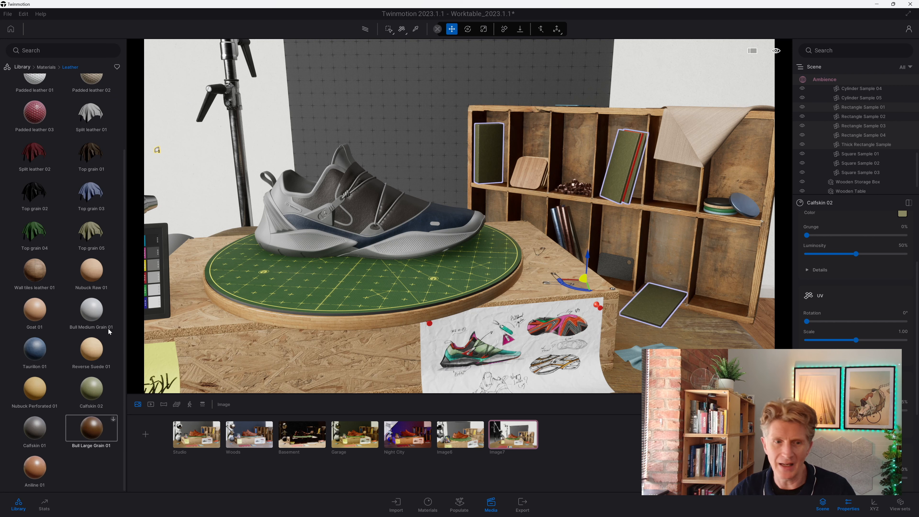
drag(35, 350, 484, 141)
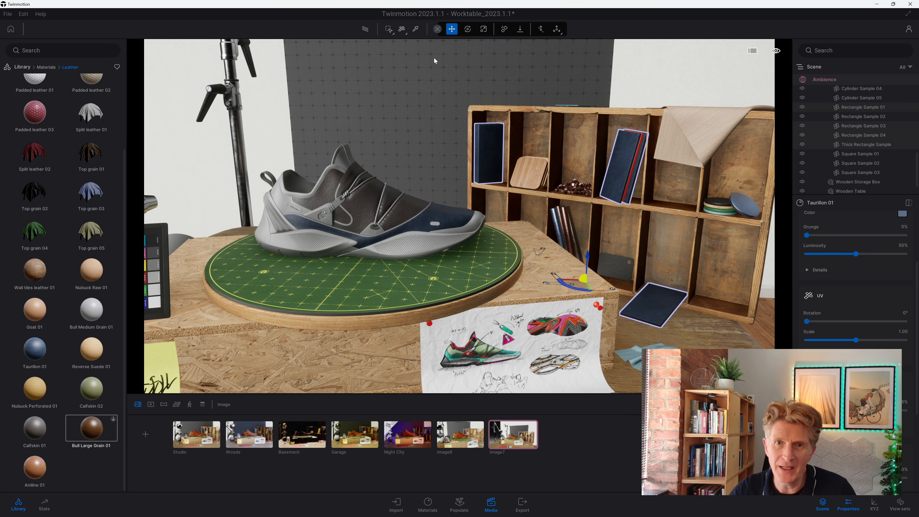
With the Apply to selection mode, give all four selected samples the Split leather 01 material
click(391, 33)
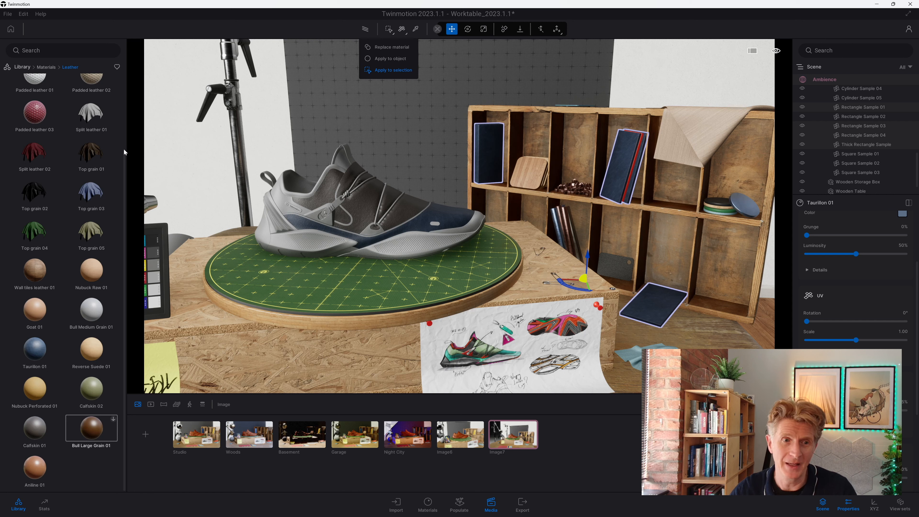
click(90, 117)
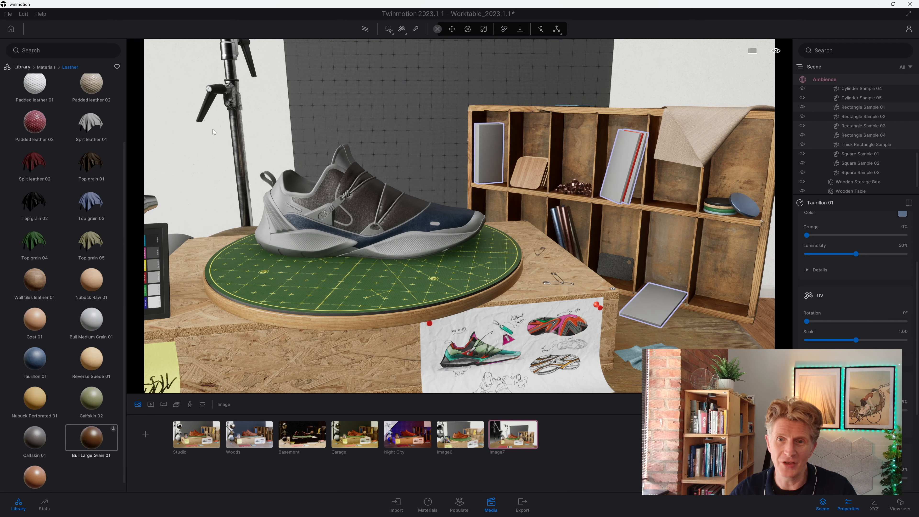
drag(98, 118, 493, 150)
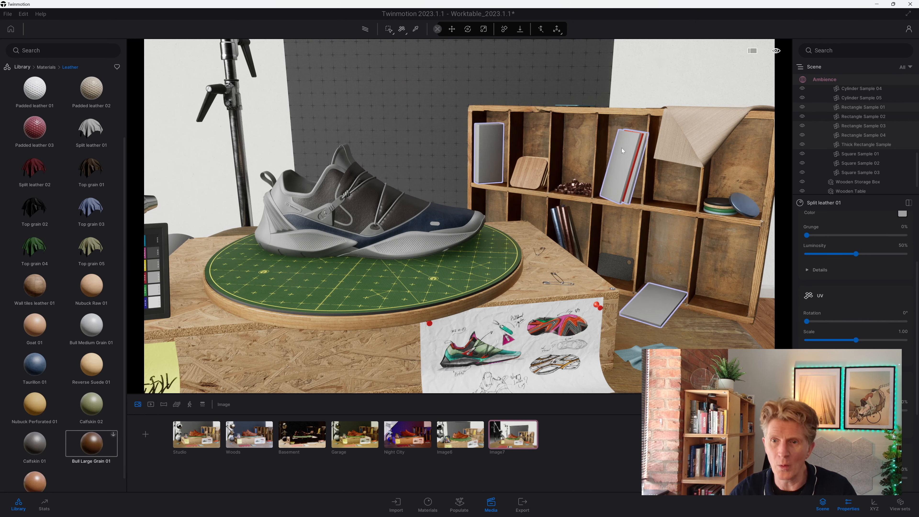
Select the Turntable rotator, play its rotation animation about the Z axis, and stop it
scroll(62, 202, up, 2)
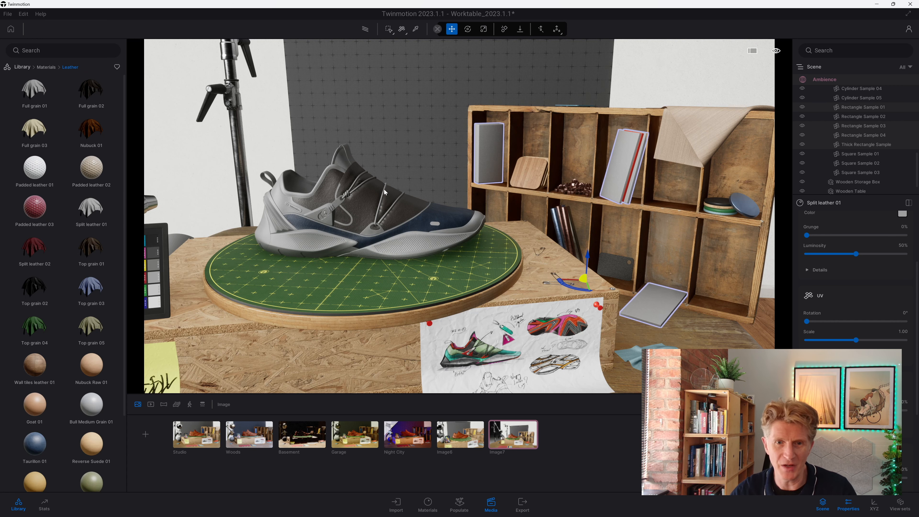
scroll(424, 270, up, 2)
right_drag(425, 269, 464, 269)
scroll(464, 269, up, 5)
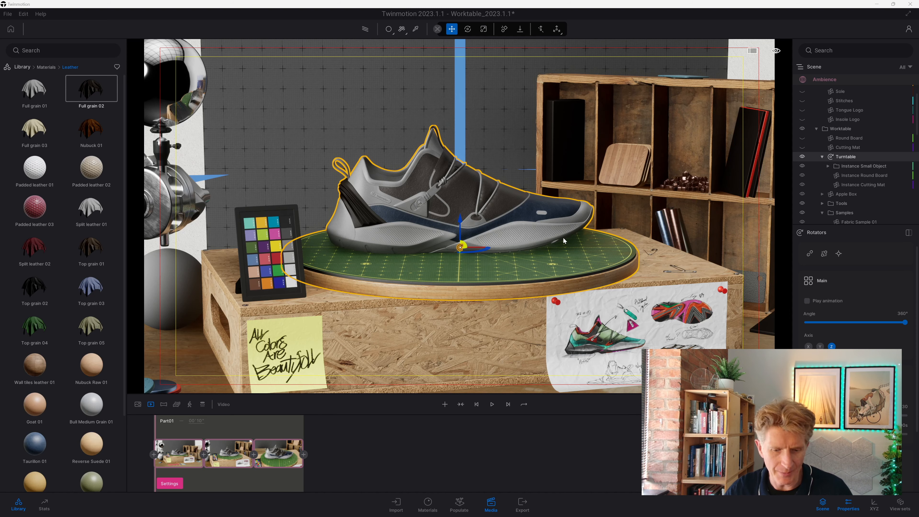
click(562, 241)
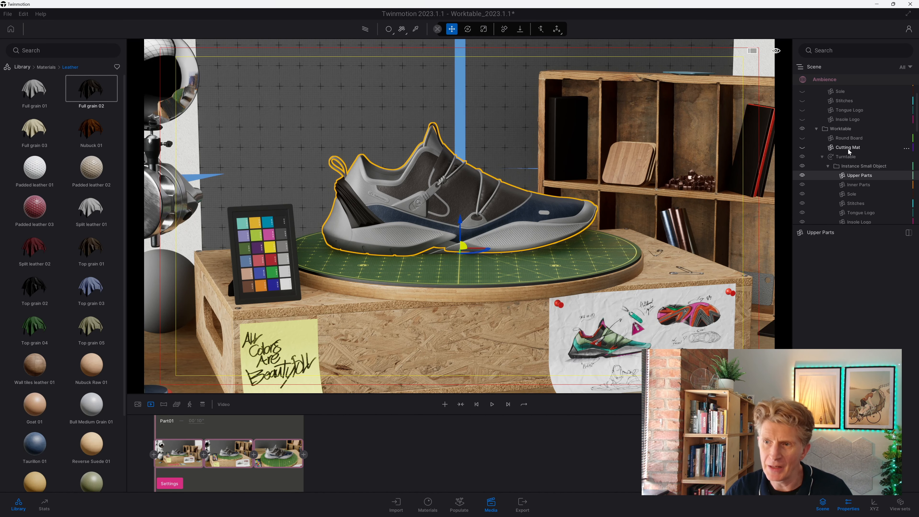
click(846, 157)
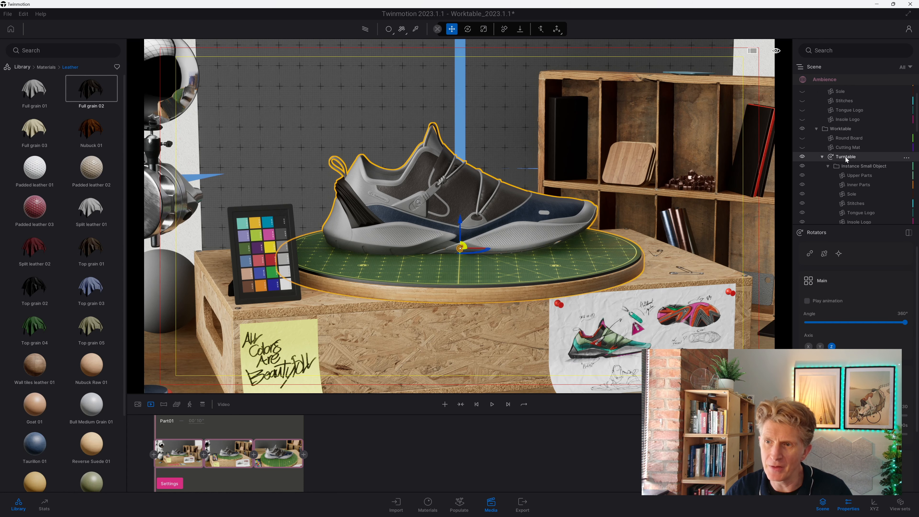
click(807, 301)
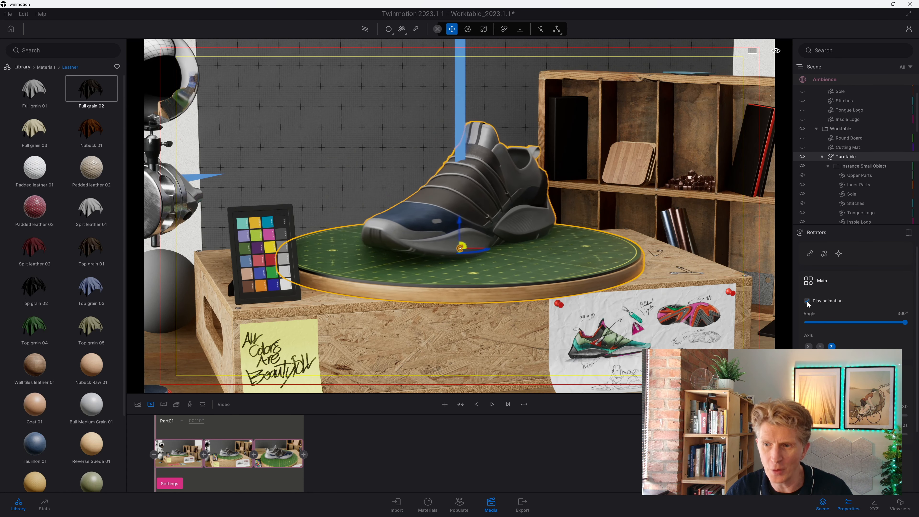
click(807, 300)
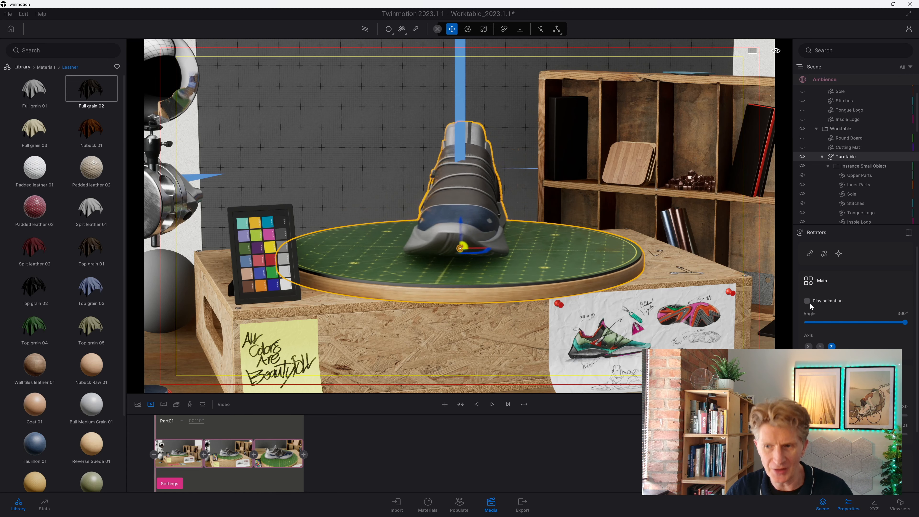
Try the Turntable's animation about the Y and X axes, and set its rotation axis back to Z
click(819, 346)
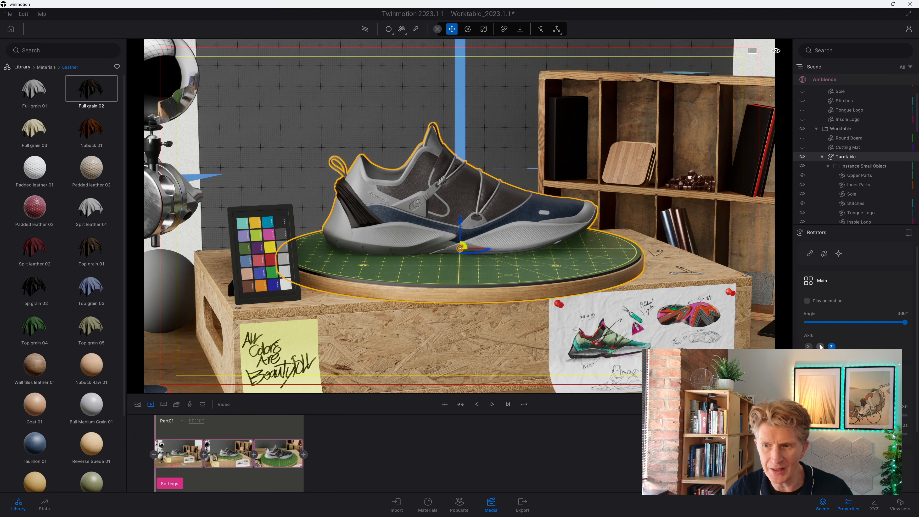
click(807, 301)
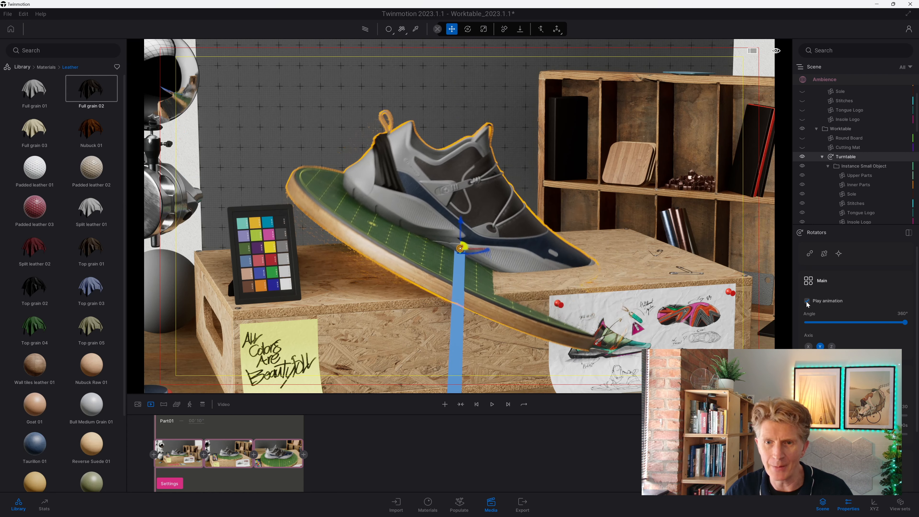
click(808, 346)
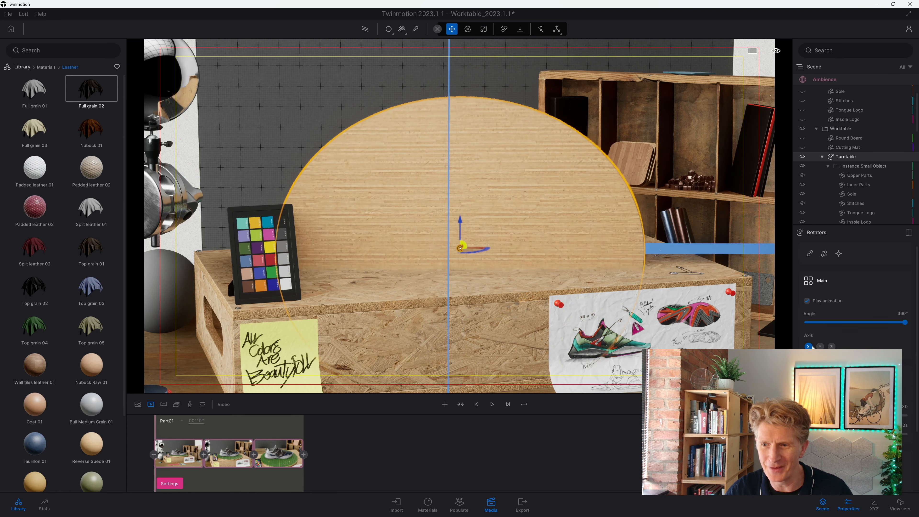
click(832, 346)
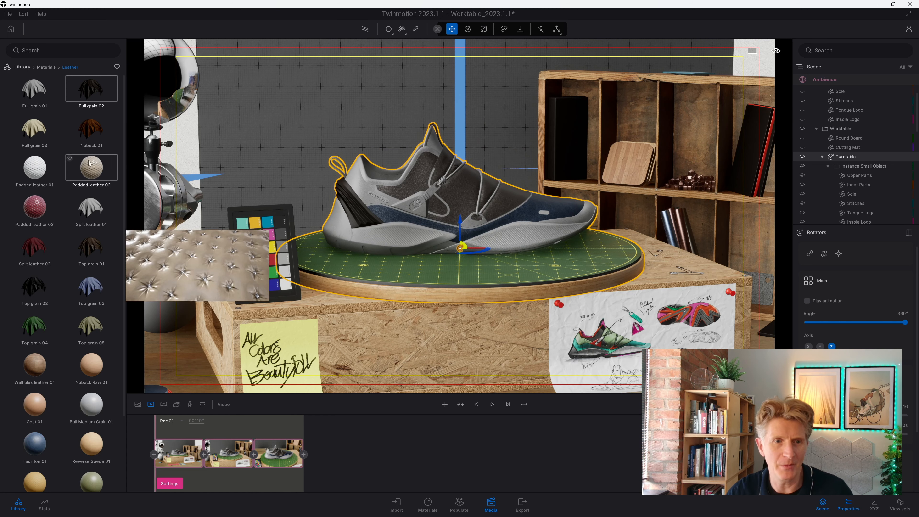
Apply Padded leather 01 to the shoe's collar lining and Top grain 03 to the panel beside the laces
drag(49, 166, 368, 178)
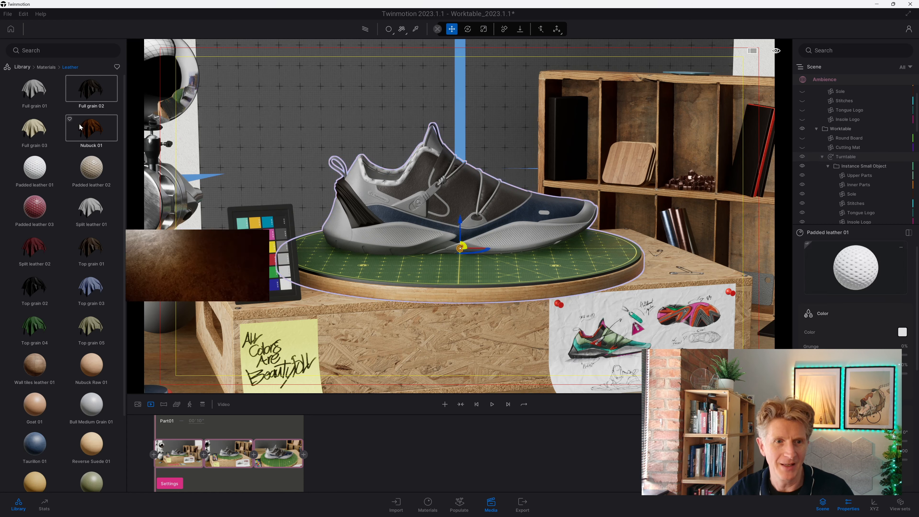
drag(96, 286, 419, 178)
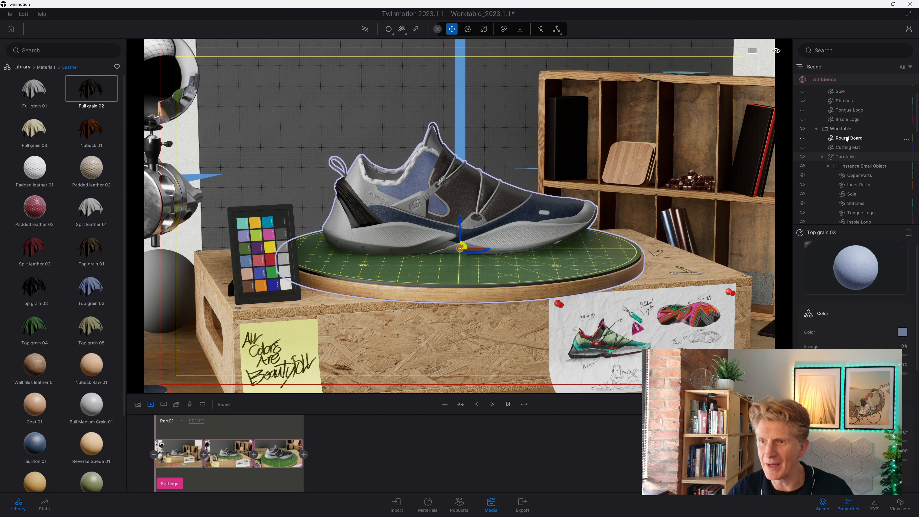
Turn on the Turntable's Play animation option and preview the video clip Part01 from its start
click(845, 156)
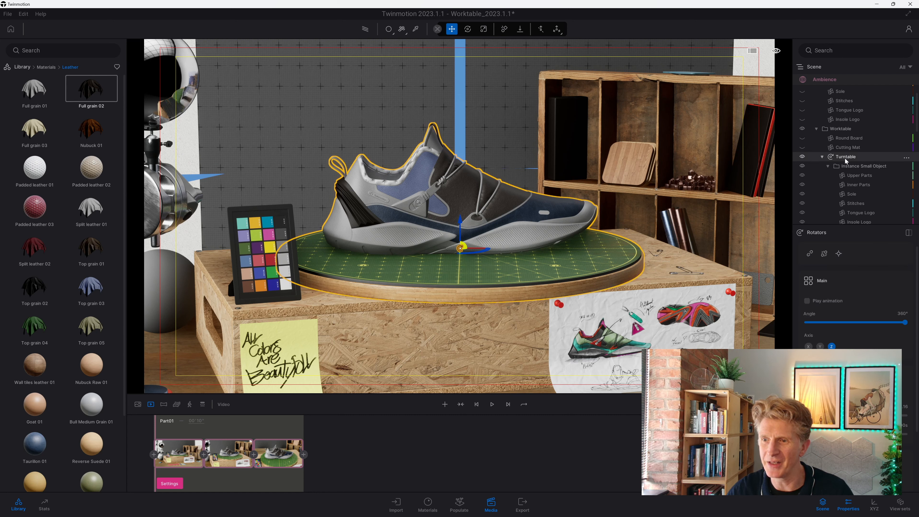
click(808, 299)
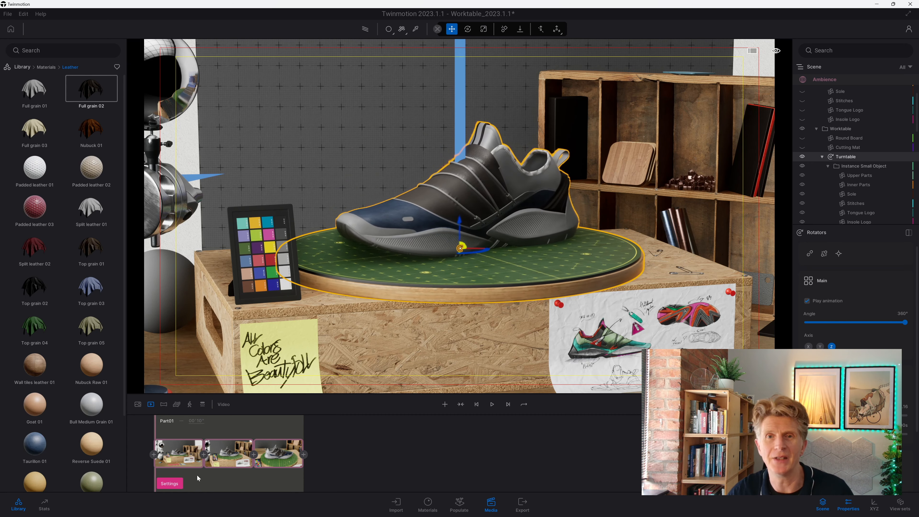
click(175, 484)
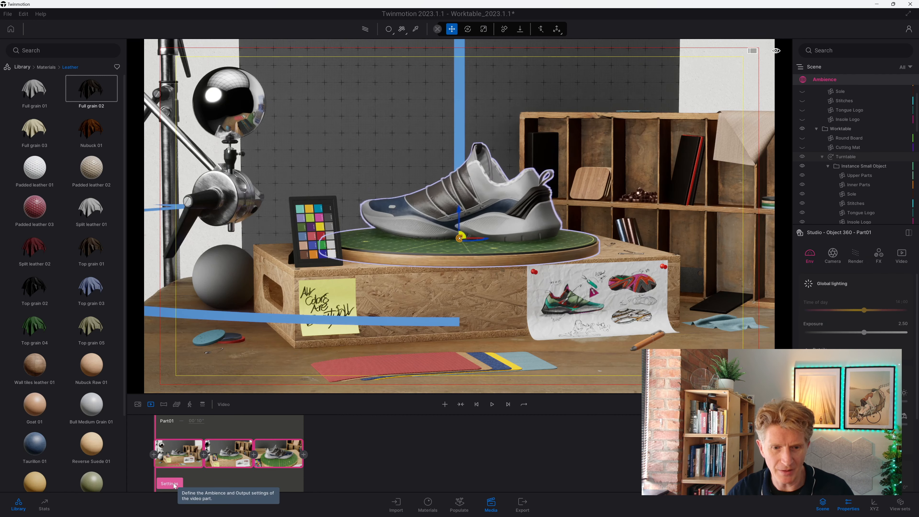
click(476, 405)
click(492, 405)
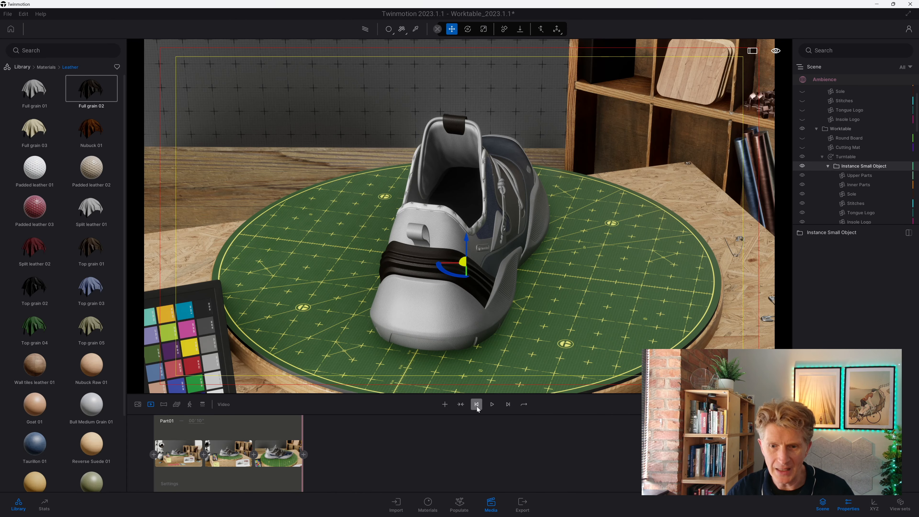
click(476, 405)
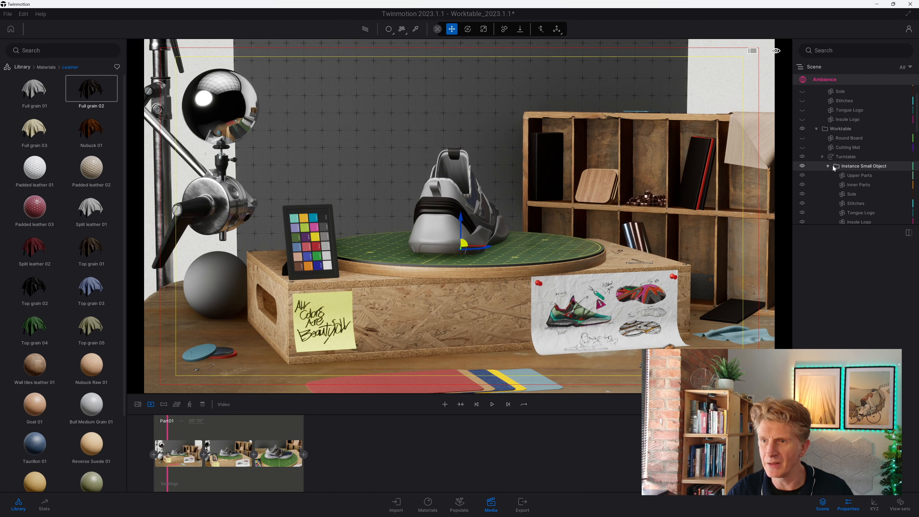
click(845, 156)
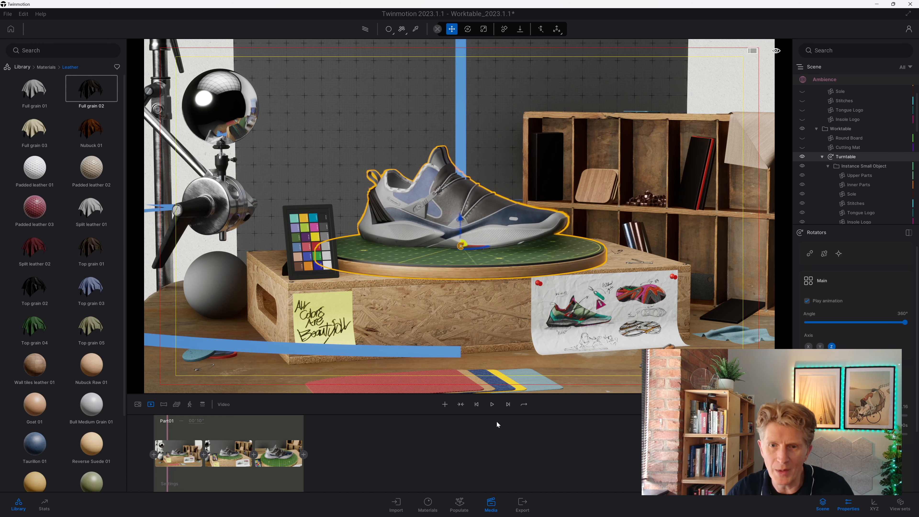
Open the export settings and remove the Studio - Object 360 video from the media selected for export
click(522, 504)
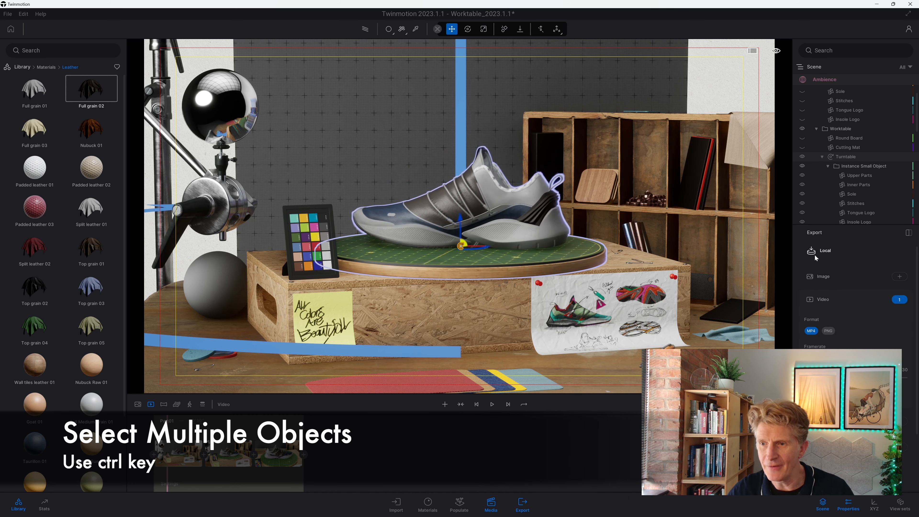
click(900, 300)
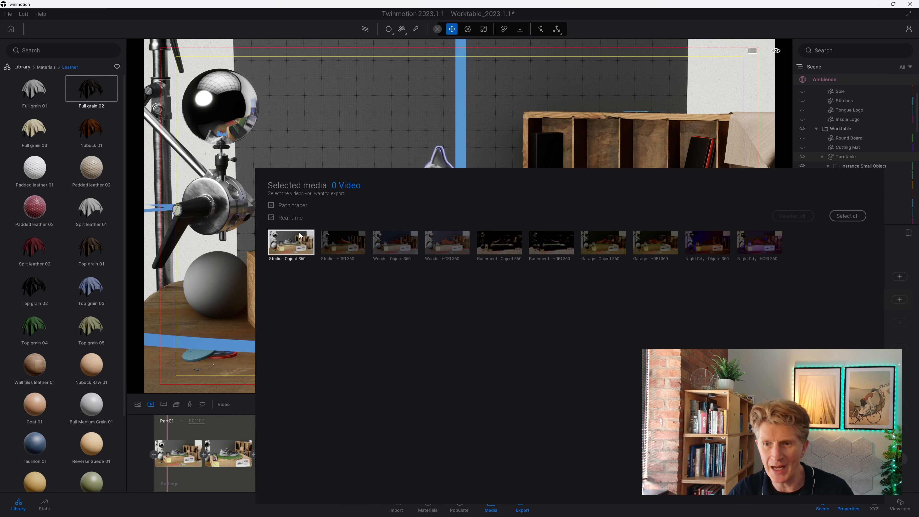
click(856, 336)
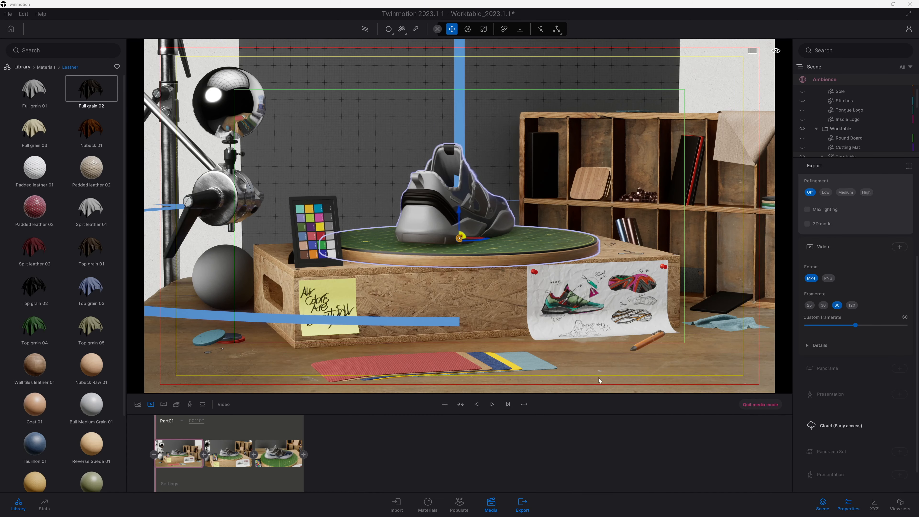
Choose MP4 as the video export format
scroll(565, 312, up, 2)
right_drag(564, 311, 524, 300)
right_drag(602, 324, 609, 329)
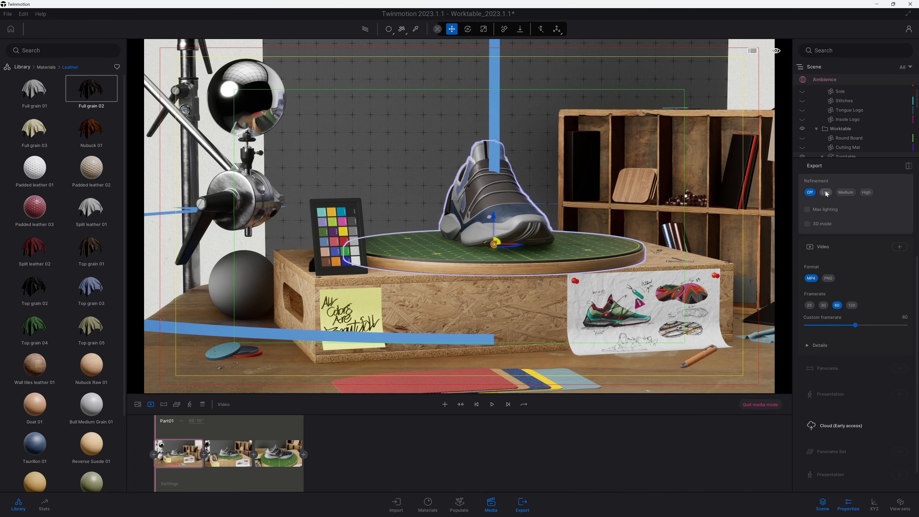
click(812, 278)
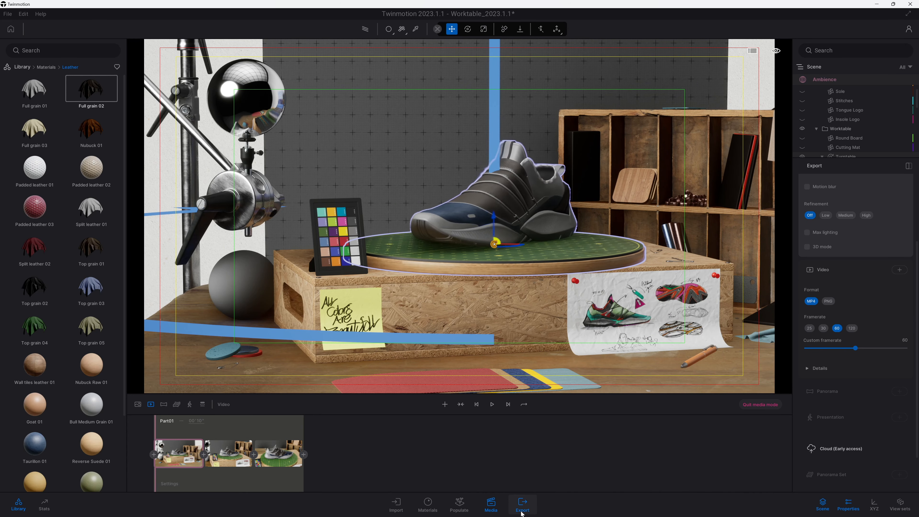